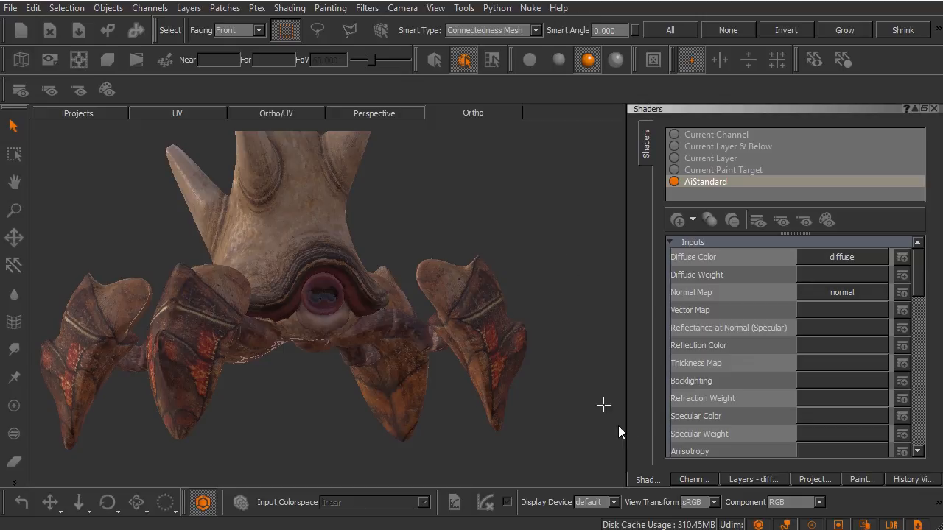
Step: Look over the channel list and browse the layer stack of the diffuse channel
{"action": "left_click", "coordinate": [694, 479]}
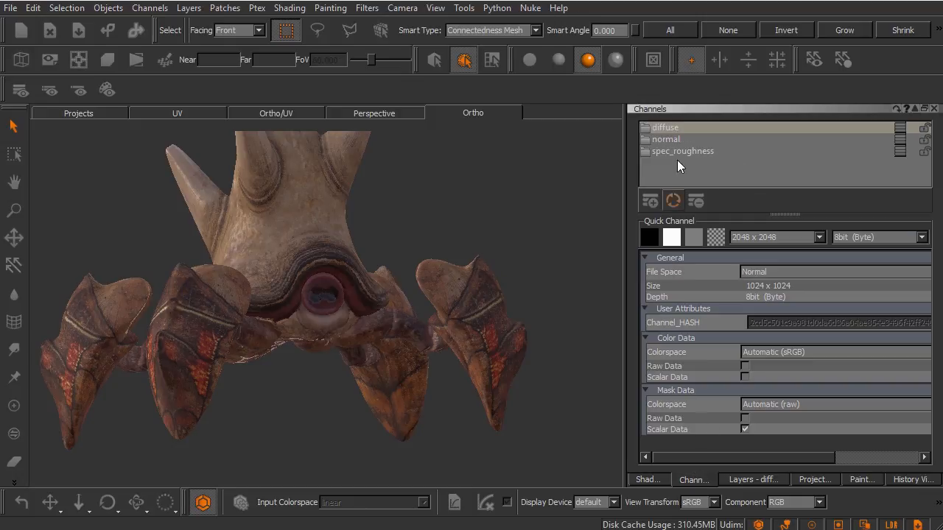
{"action": "left_click", "coordinate": [740, 480]}
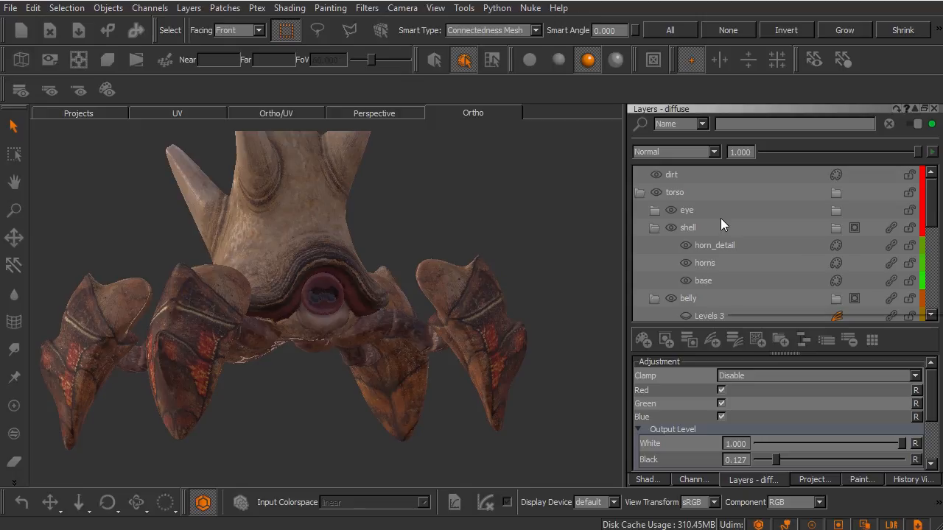
{"action": "scroll", "coordinate": [720, 218], "scroll_direction": "down", "scroll_amount": 1}
{"action": "scroll", "coordinate": [723, 220], "scroll_direction": "down", "scroll_amount": 1}
{"action": "scroll", "coordinate": [723, 220], "scroll_direction": "up", "scroll_amount": 2}
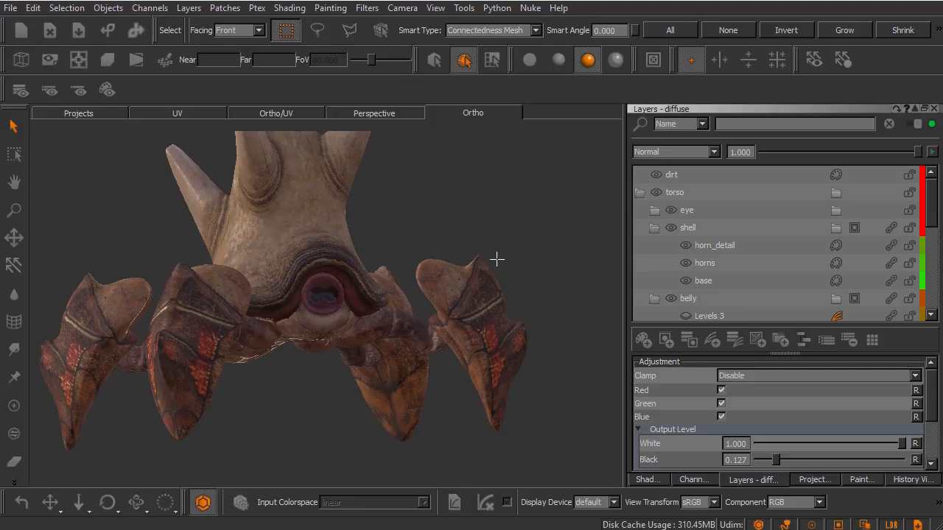
Step: View the saved projects list and return to the Ortho view with the Shaders palette open
{"action": "left_click", "coordinate": [90, 114]}
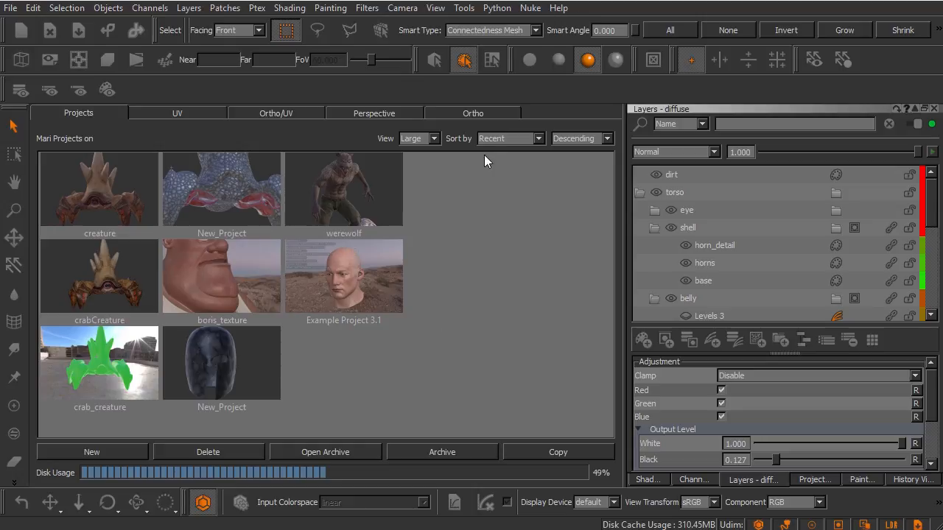
{"action": "left_click", "coordinate": [478, 113]}
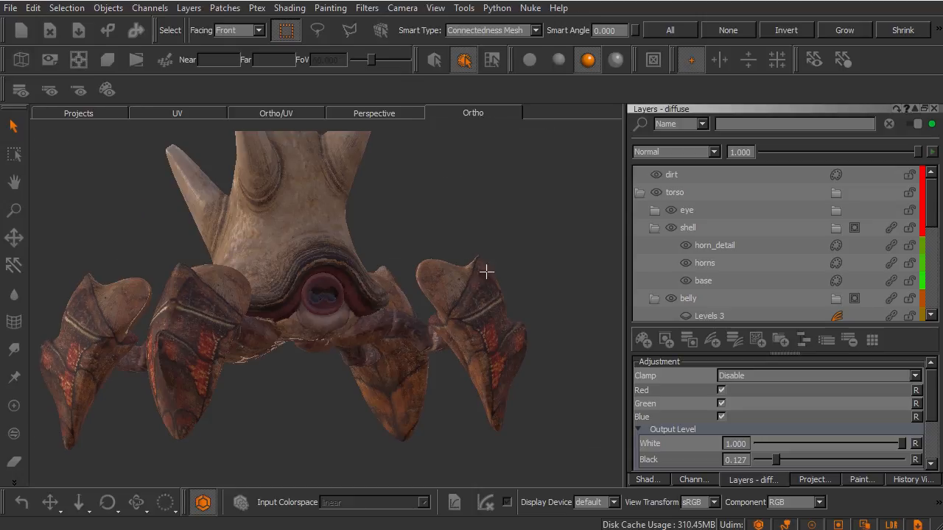
{"action": "left_click", "coordinate": [648, 480]}
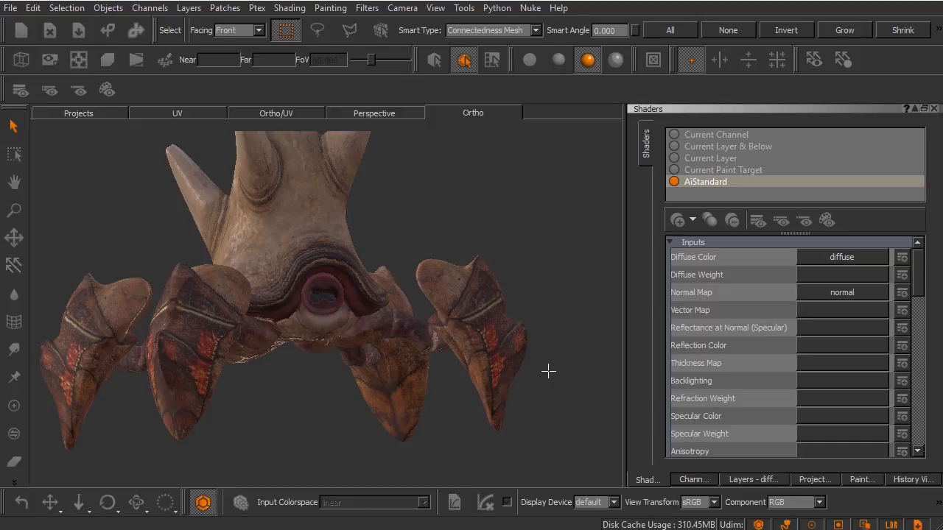
Step: Examine the textured creature from the front, the sides and underneath in the Ortho view
{"action": "middle_click_drag", "start_coordinate": [428, 335], "coordinate": [490, 343]}
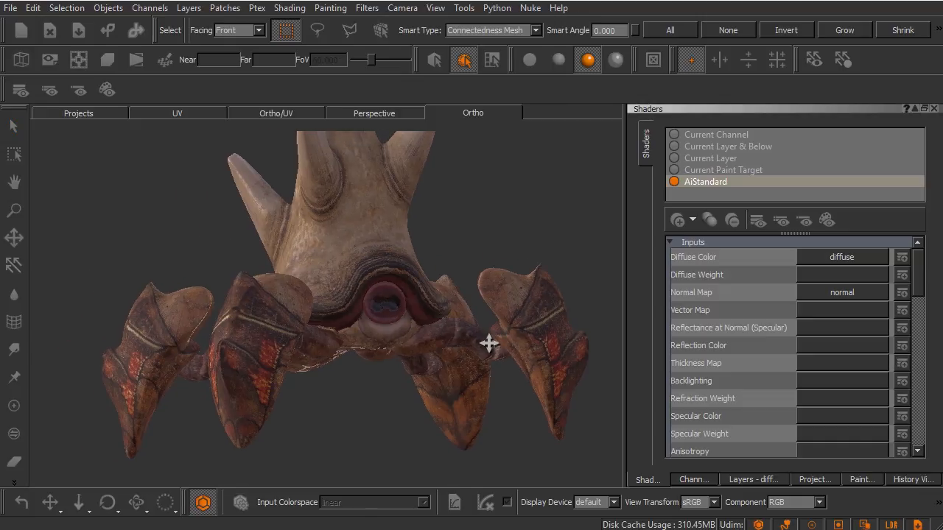
{"action": "left_click_drag", "start_coordinate": [504, 328], "coordinate": [504, 336], "text": "alt"}
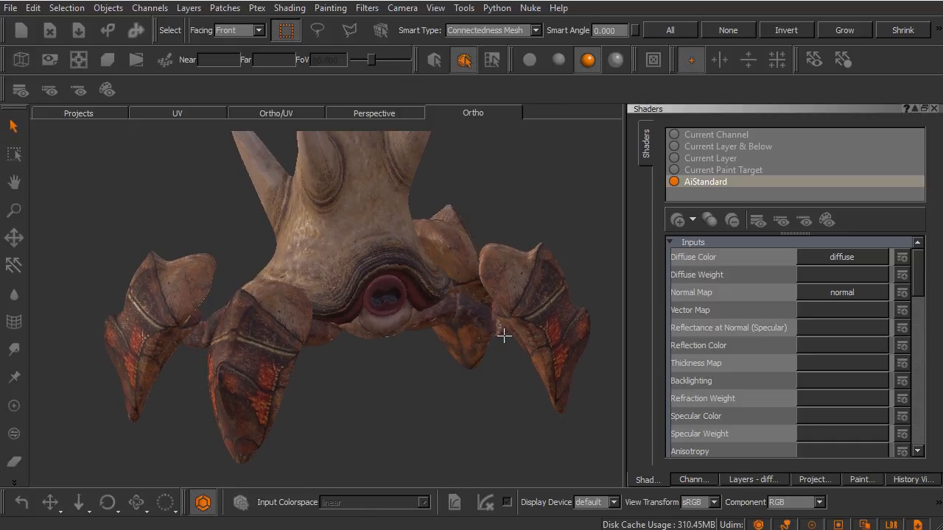
{"action": "middle_click_drag", "start_coordinate": [504, 336], "coordinate": [487, 340]}
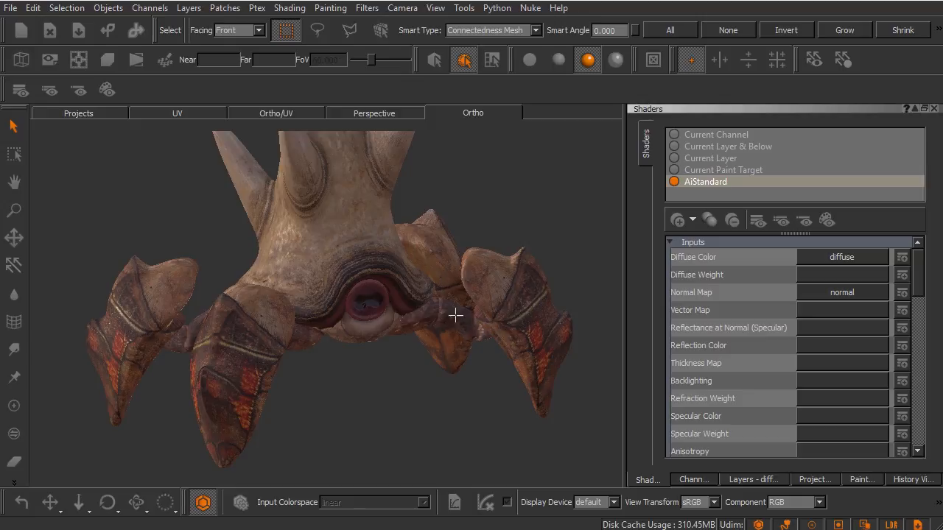
{"action": "left_click_drag", "start_coordinate": [397, 327], "coordinate": [349, 356], "text": "alt"}
{"action": "middle_click_drag", "start_coordinate": [349, 356], "coordinate": [305, 331], "text": "alt"}
{"action": "right_click_drag", "start_coordinate": [305, 331], "coordinate": [296, 327], "text": "alt"}
{"action": "left_click_drag", "start_coordinate": [297, 326], "coordinate": [382, 328], "text": "alt"}
{"action": "middle_click_drag", "start_coordinate": [381, 328], "coordinate": [387, 308], "text": "alt"}
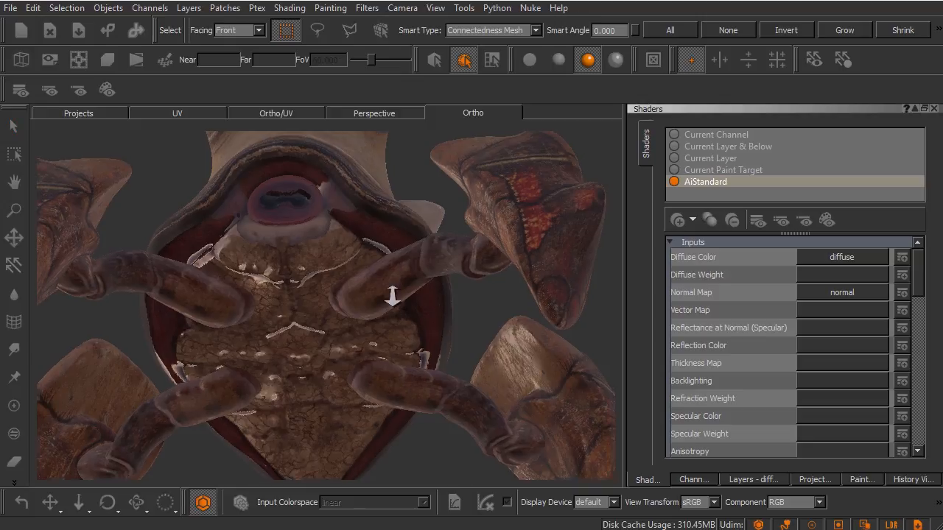
{"action": "right_click_drag", "start_coordinate": [394, 299], "coordinate": [329, 283], "text": "alt"}
{"action": "left_click_drag", "start_coordinate": [334, 288], "coordinate": [344, 367], "text": "alt"}
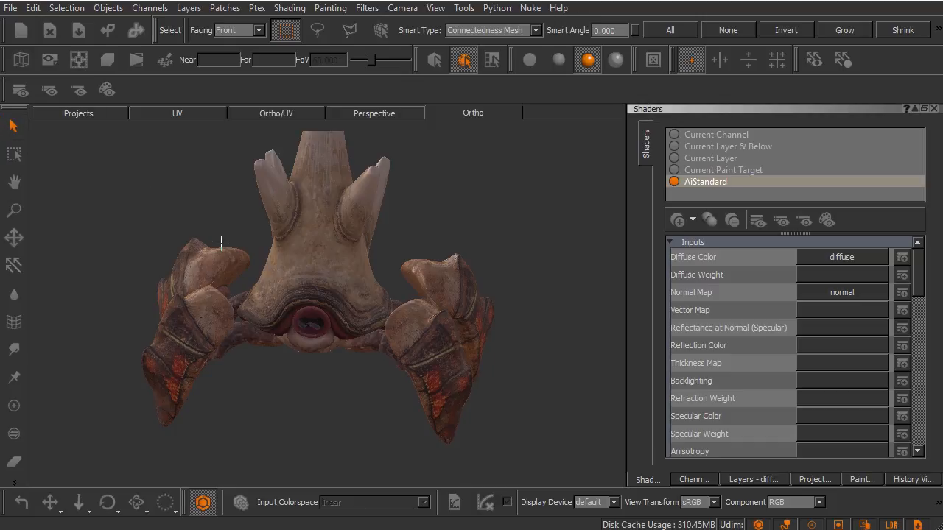
Step: Activate the Paint tool and return to the Select tool
{"action": "left_click", "coordinate": [18, 407]}
{"action": "key", "text": "s"}
{"action": "key", "text": "p"}
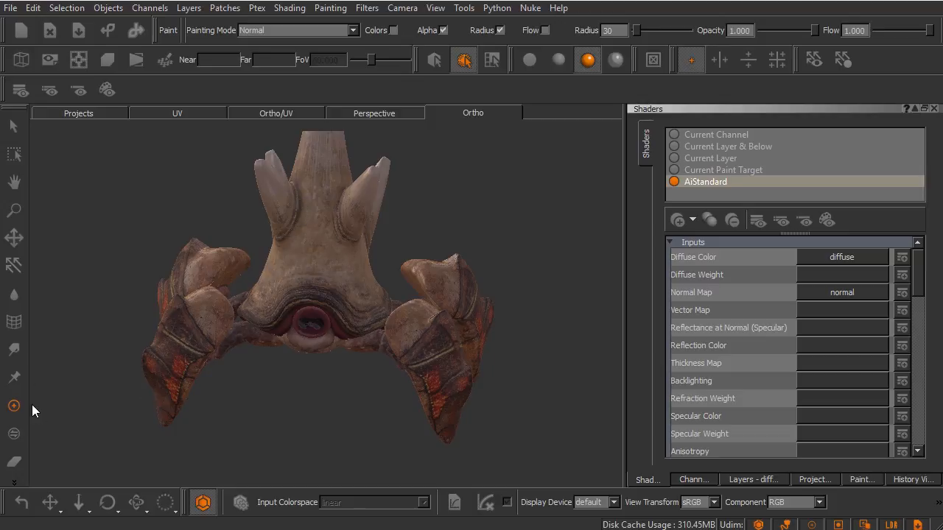
{"action": "left_click", "coordinate": [14, 128]}
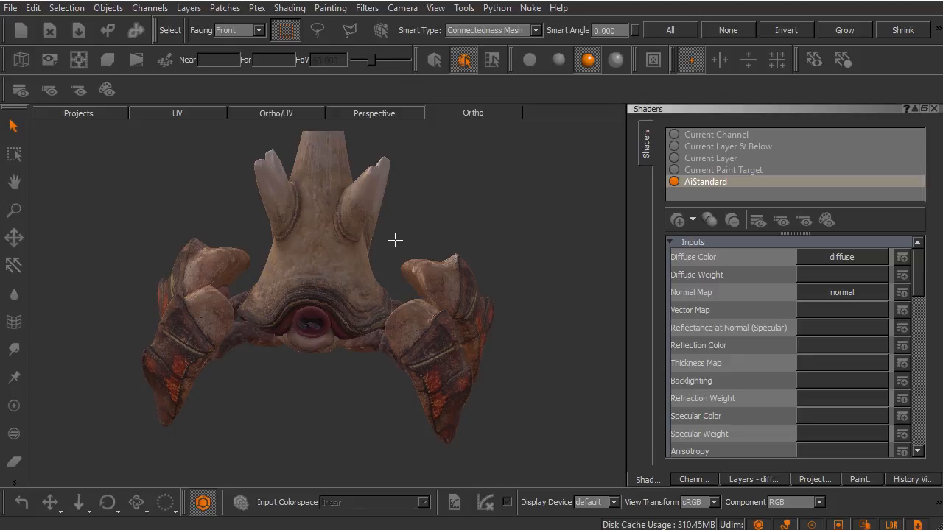
Step: Select the whole creature in object selection mode and check the object list in the Objects palette
{"action": "left_click", "coordinate": [431, 62]}
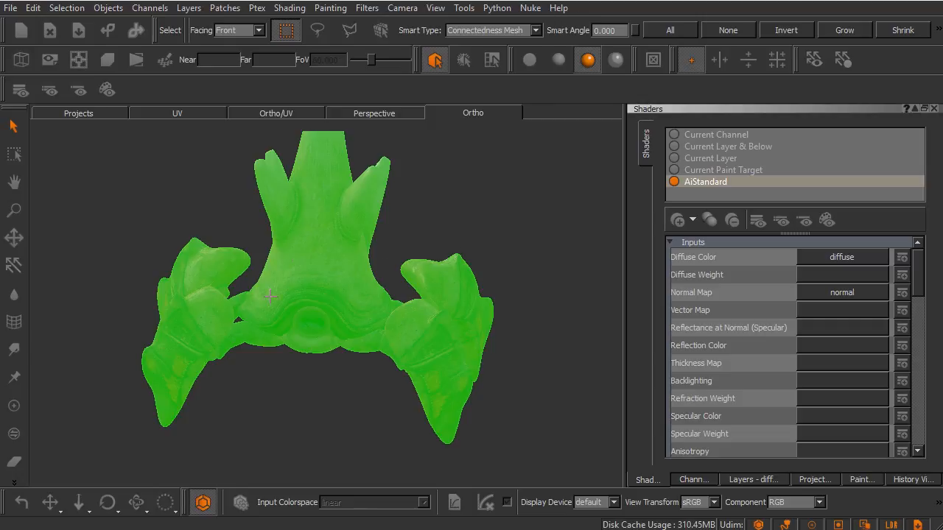
{"action": "mouse_move", "coordinate": [322, 248]}
{"action": "left_mouse_down", "text": "alt"}
{"action": "mouse_move", "coordinate": [326, 269]}
{"action": "mouse_move", "coordinate": [316, 258]}
{"action": "left_mouse_up", "text": "alt"}
{"action": "right_click", "coordinate": [447, 82]}
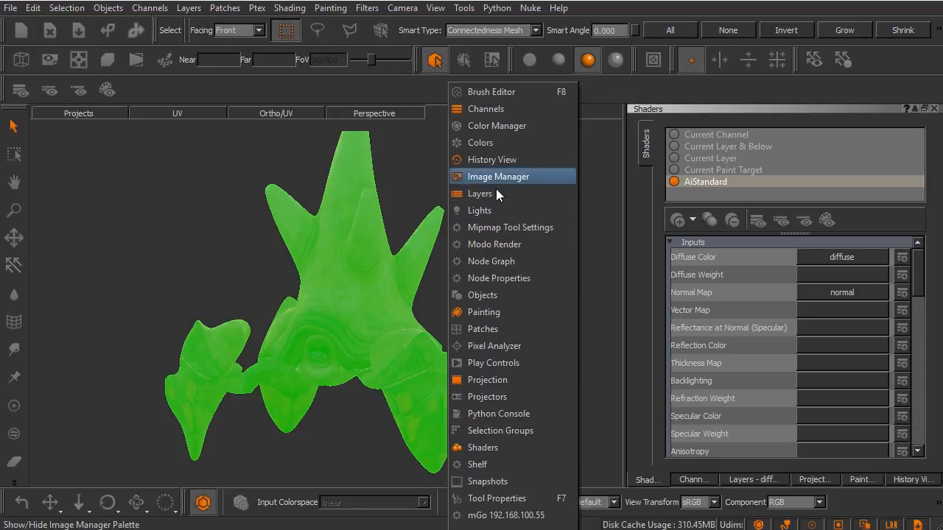
{"action": "left_click", "coordinate": [501, 294]}
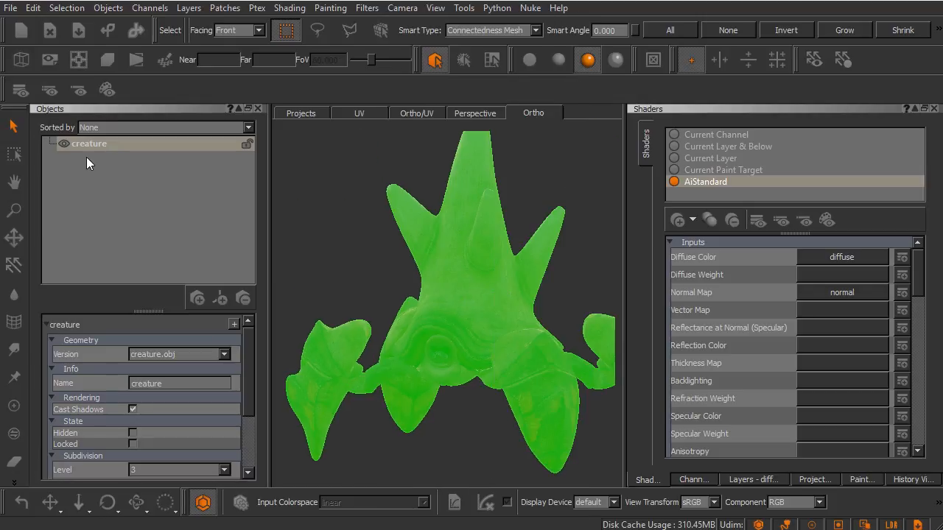
{"action": "left_click", "coordinate": [255, 108]}
{"action": "left_click", "coordinate": [434, 62]}
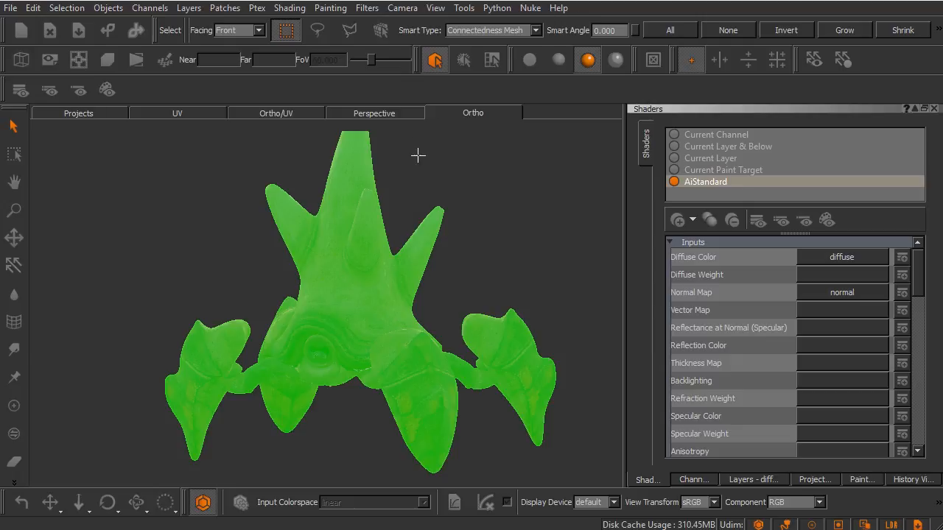
Step: Switch to patch selection mode and select the creature's torso, one outer leg and the large front leg one after another
{"action": "left_click", "coordinate": [463, 67]}
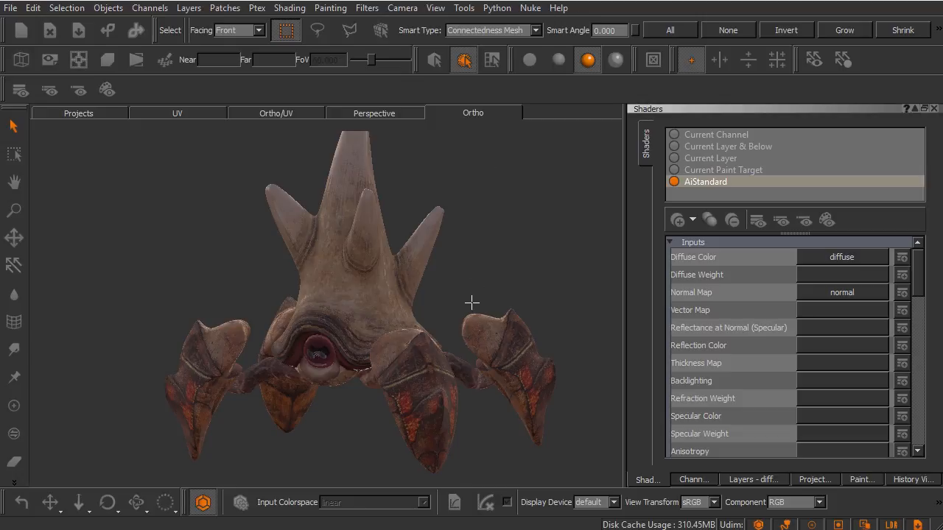
{"action": "middle_click_drag", "start_coordinate": [472, 302], "coordinate": [459, 321], "text": "alt"}
{"action": "left_click", "coordinate": [346, 288]}
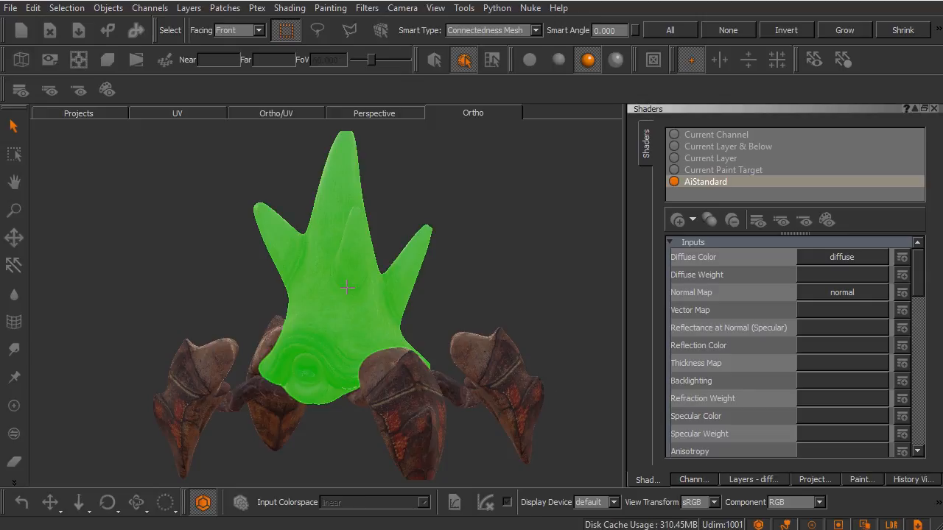
{"action": "left_click", "coordinate": [191, 365]}
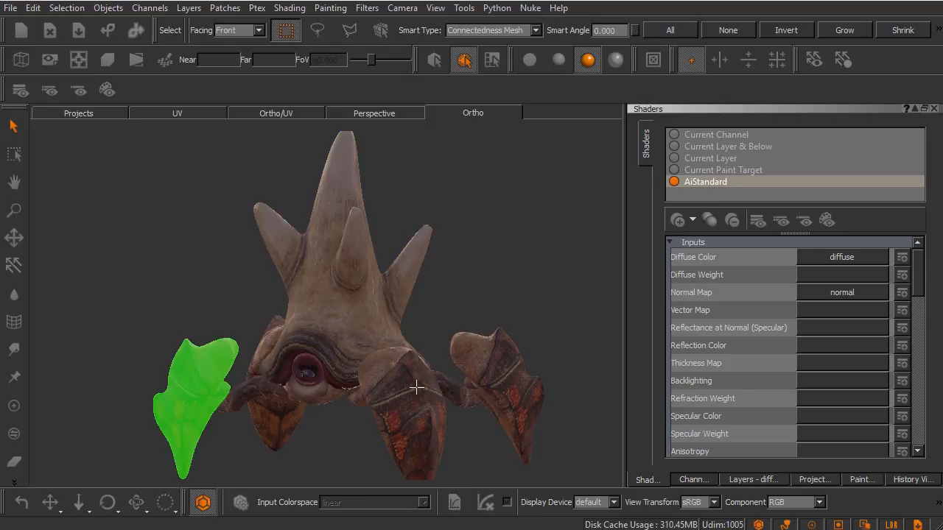
{"action": "left_click", "coordinate": [423, 387]}
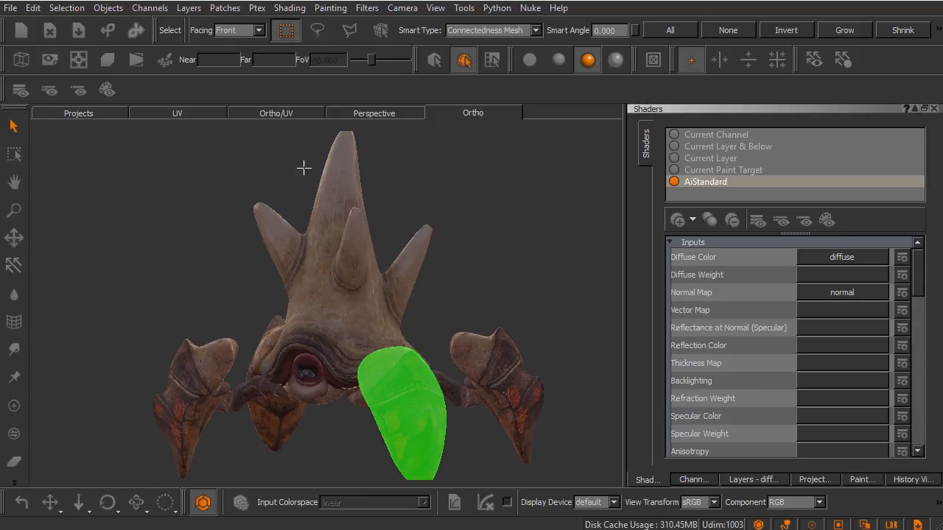
Step: Check the selected front leg patch in the UV view and return to the Ortho view
{"action": "left_click", "coordinate": [215, 112]}
{"action": "middle_click_drag", "start_coordinate": [409, 299], "coordinate": [327, 291]}
{"action": "key", "text": "s"}
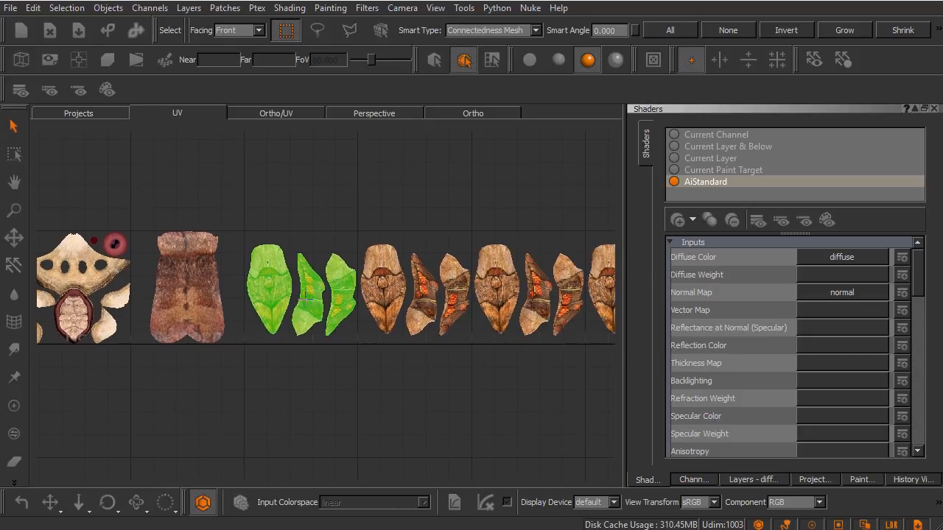
{"action": "left_click", "coordinate": [463, 112]}
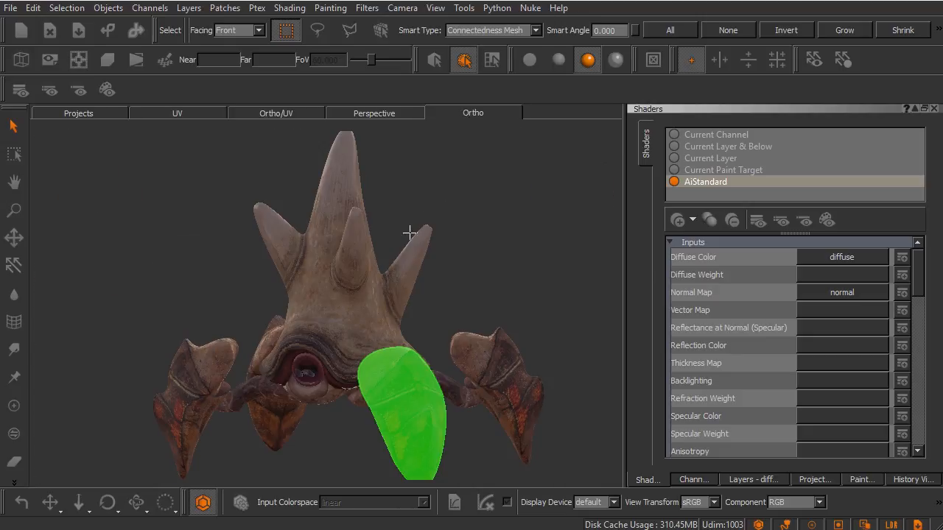
Step: Select the patch of the inner limbs joining the legs to the belly and hide it
{"action": "middle_click_drag", "start_coordinate": [361, 289], "coordinate": [367, 243], "text": "alt"}
{"action": "right_click_drag", "start_coordinate": [305, 236], "coordinate": [340, 259], "text": "alt"}
{"action": "left_click_drag", "start_coordinate": [341, 275], "coordinate": [400, 272], "text": "alt"}
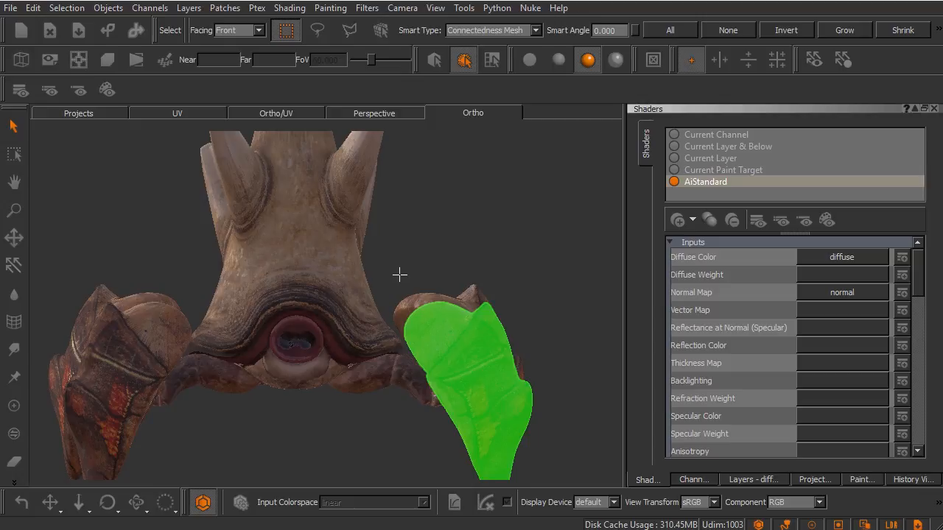
{"action": "left_click", "coordinate": [381, 373]}
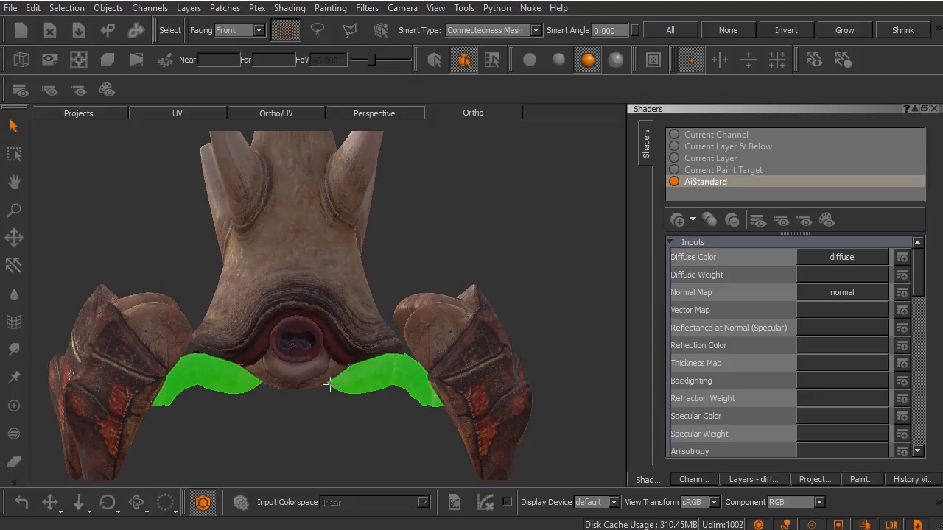
{"action": "left_click_drag", "start_coordinate": [373, 386], "coordinate": [398, 302], "text": "alt"}
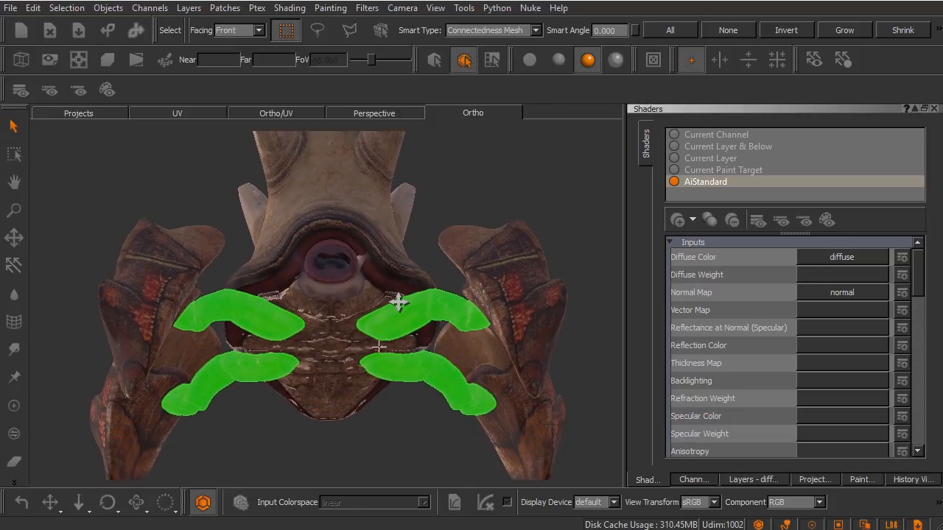
{"action": "right_click", "coordinate": [425, 294]}
{"action": "mouse_move", "coordinate": [447, 362]}
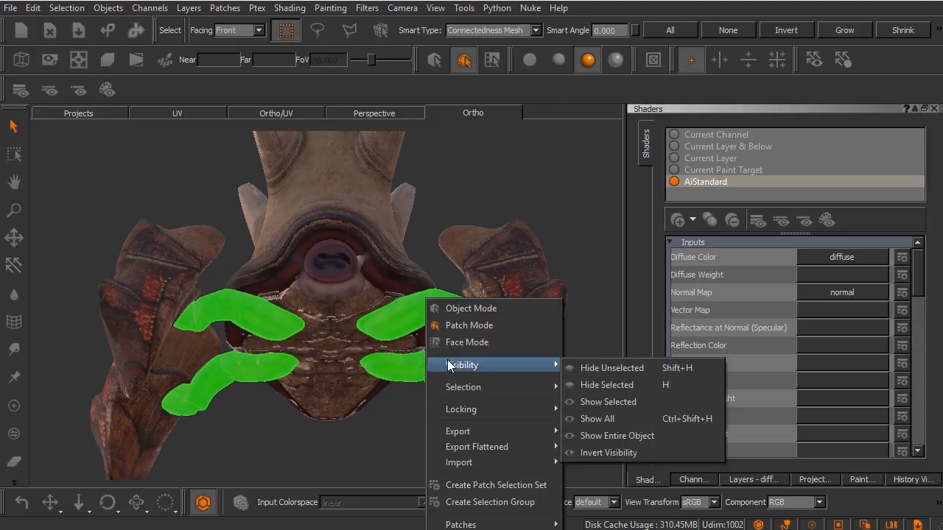
{"action": "left_click", "coordinate": [587, 386]}
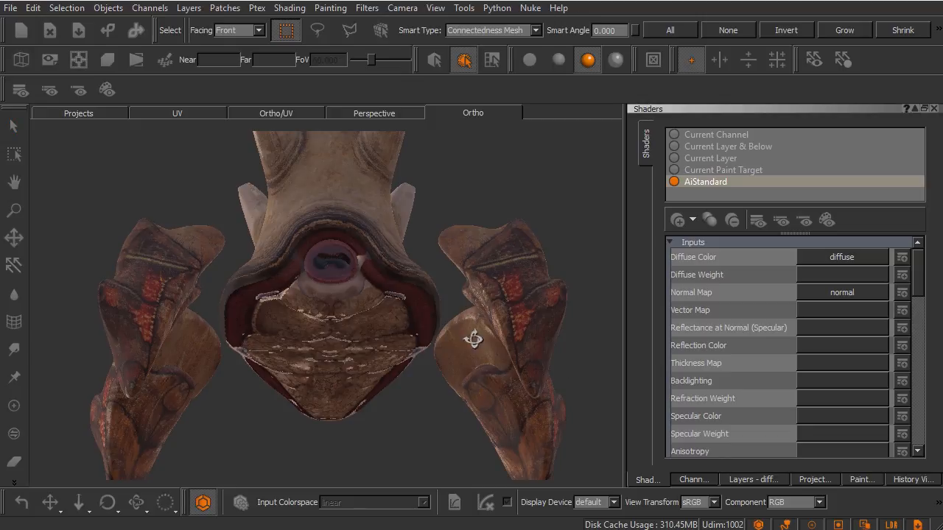
Step: Inspect the uncovered belly and make all hidden patches visible again
{"action": "middle_click_drag", "start_coordinate": [481, 357], "coordinate": [478, 312]}
{"action": "left_click_drag", "start_coordinate": [477, 312], "coordinate": [436, 352], "text": "alt"}
{"action": "middle_click_drag", "start_coordinate": [435, 351], "coordinate": [427, 308], "text": "alt"}
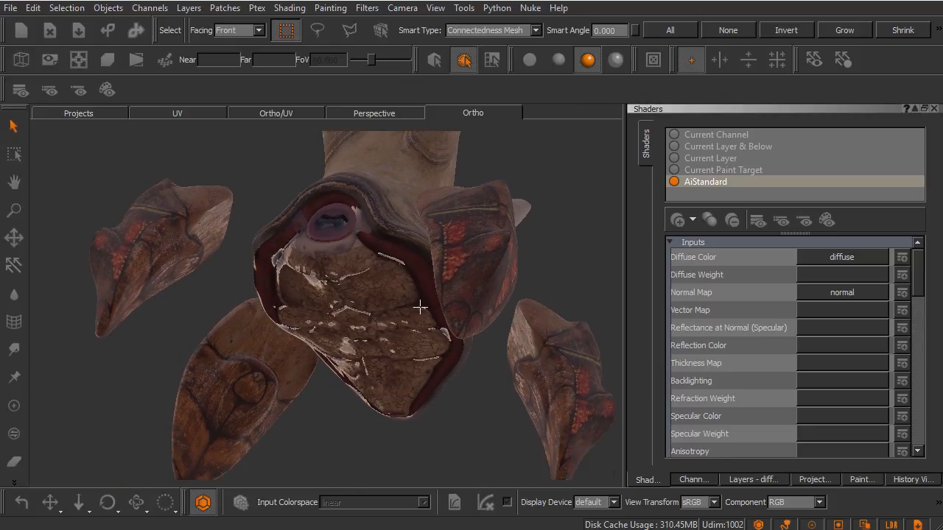
{"action": "right_click_drag", "start_coordinate": [427, 308], "coordinate": [424, 320], "text": "alt"}
{"action": "left_click_drag", "start_coordinate": [423, 319], "coordinate": [400, 331], "text": "alt"}
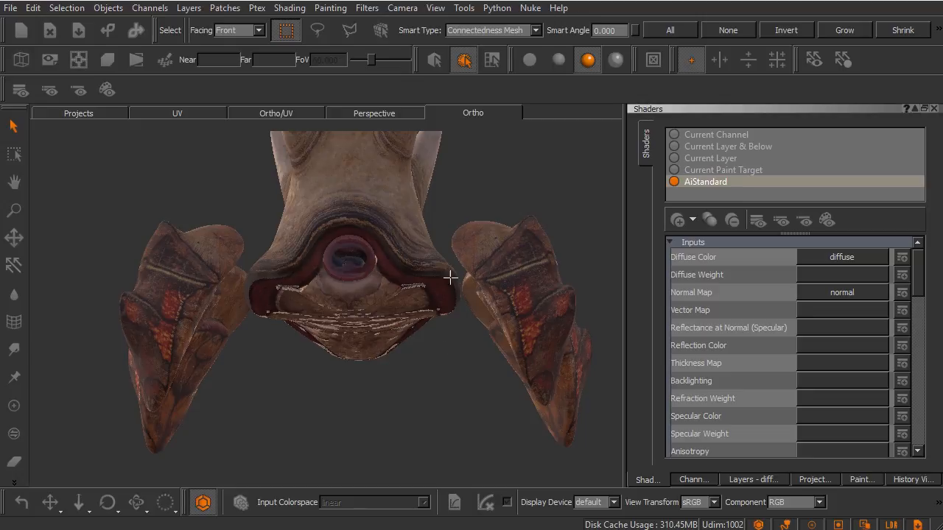
{"action": "right_click", "coordinate": [498, 170]}
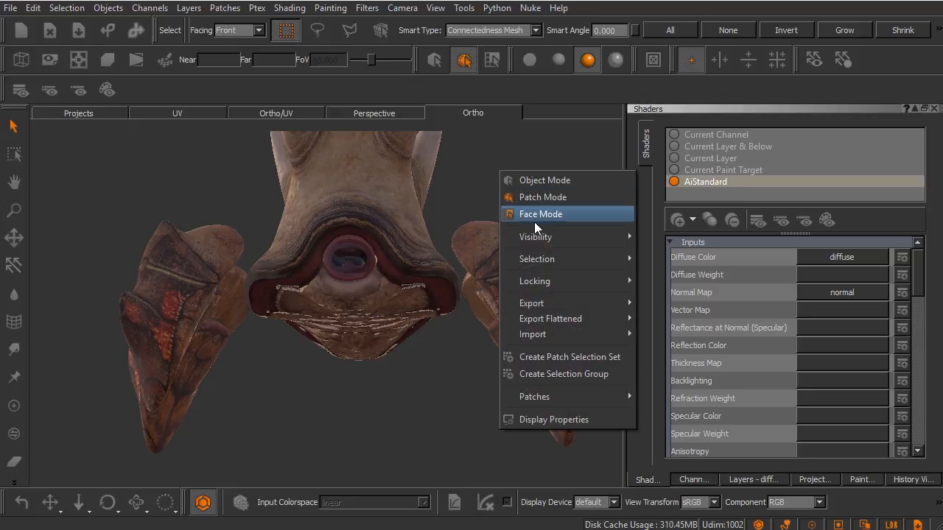
{"action": "mouse_move", "coordinate": [553, 237]}
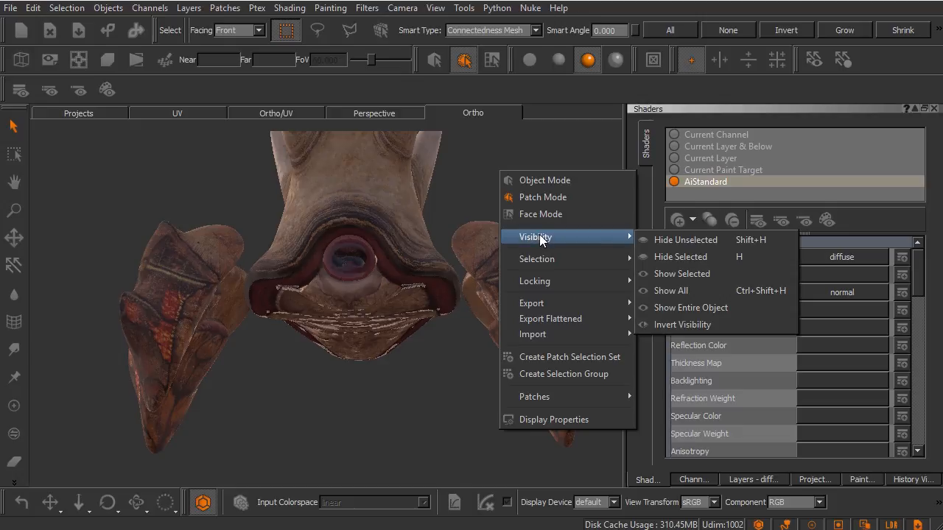
{"action": "left_click", "coordinate": [676, 287]}
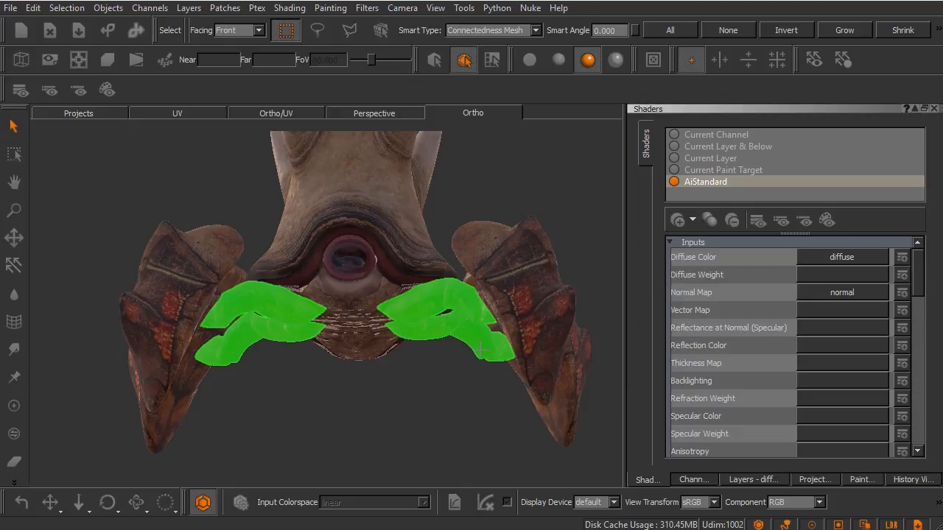
Step: Open the Projection settings to examine the masking, painting and projection options
{"action": "middle_click_drag", "start_coordinate": [465, 327], "coordinate": [448, 338]}
{"action": "mouse_move", "coordinate": [448, 338]}
{"action": "left_mouse_down", "text": "alt"}
{"action": "mouse_move", "coordinate": [446, 317]}
{"action": "mouse_move", "coordinate": [425, 315]}
{"action": "mouse_move", "coordinate": [422, 305]}
{"action": "mouse_move", "coordinate": [410, 362]}
{"action": "mouse_move", "coordinate": [389, 359]}
{"action": "mouse_move", "coordinate": [383, 349]}
{"action": "mouse_move", "coordinate": [394, 344]}
{"action": "left_mouse_up", "text": "alt"}
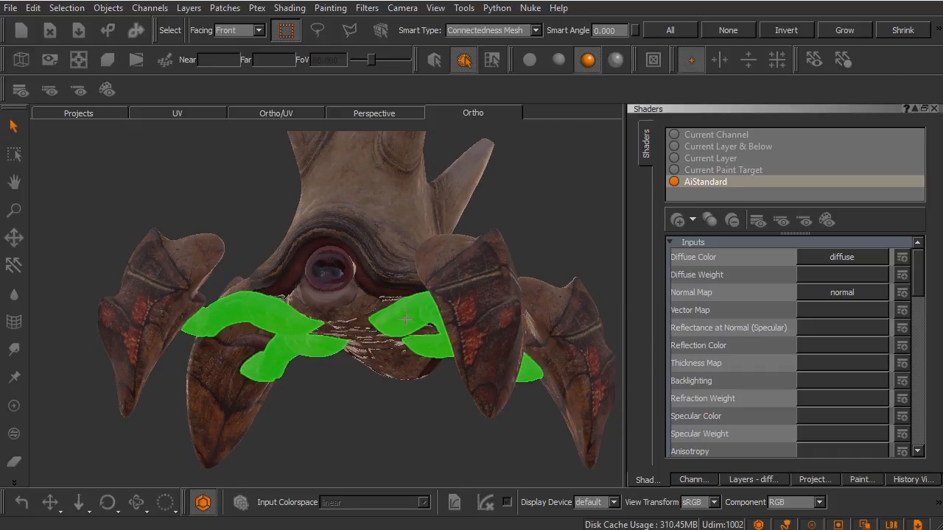
{"action": "left_click", "coordinate": [802, 479]}
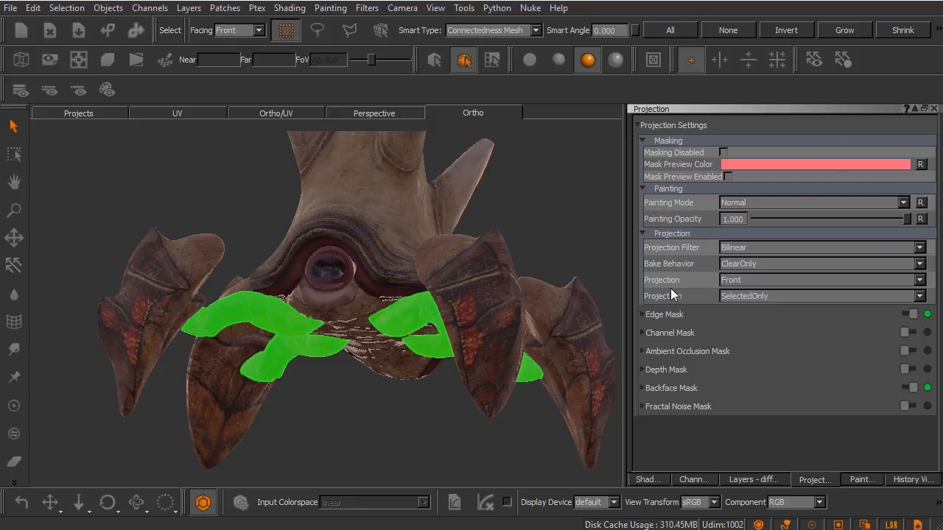
Step: Switch the Project On option to All and set it back to SelectedOnly
{"action": "left_click", "coordinate": [745, 297]}
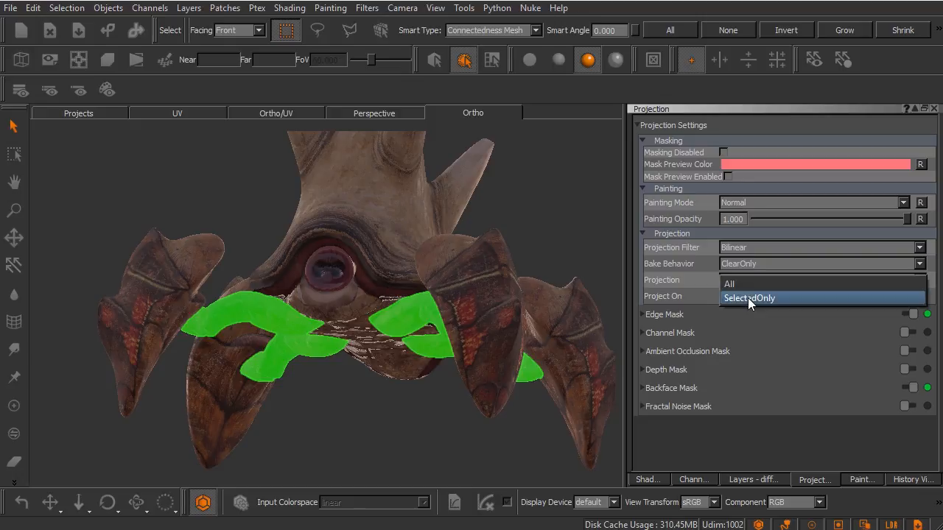
{"action": "left_click", "coordinate": [746, 286]}
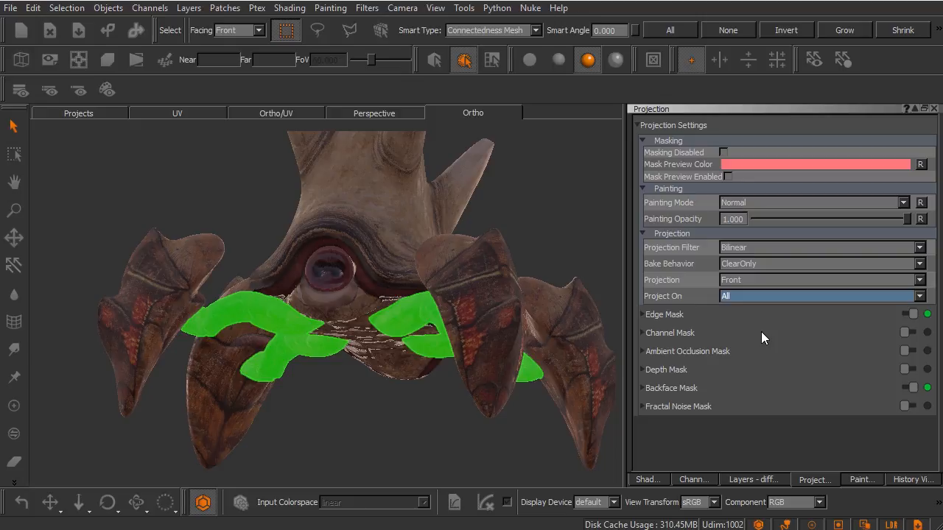
{"action": "left_click", "coordinate": [728, 297]}
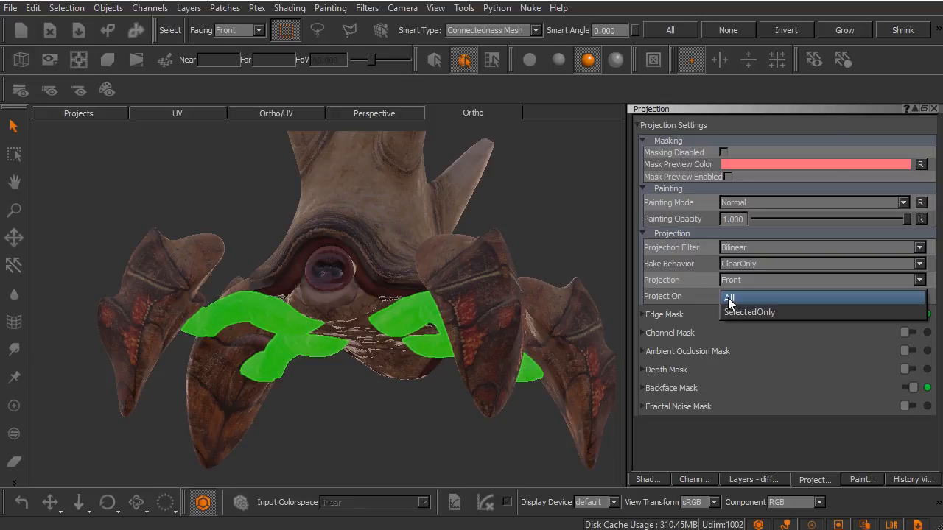
{"action": "left_click", "coordinate": [733, 310]}
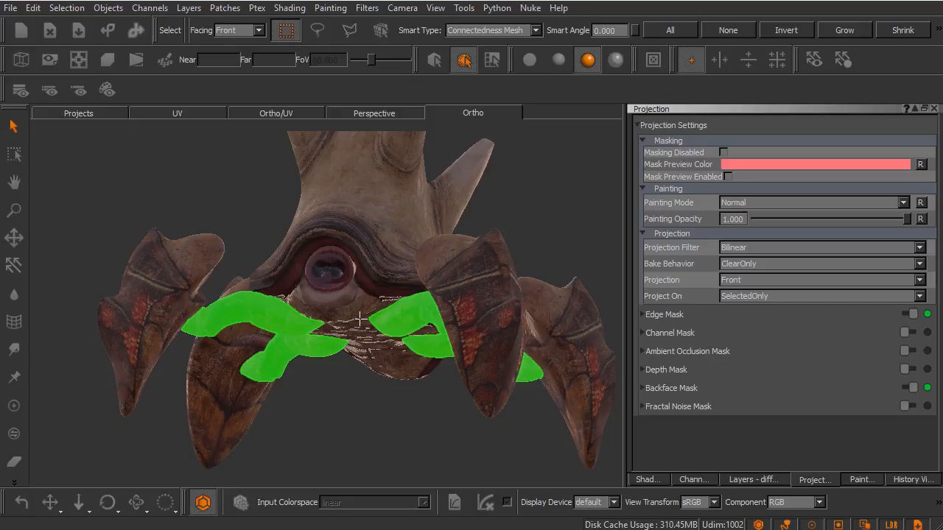
Step: Switch to face selection mode and marquee-select the front faces of the body between the two upper horns
{"action": "left_click", "coordinate": [487, 63]}
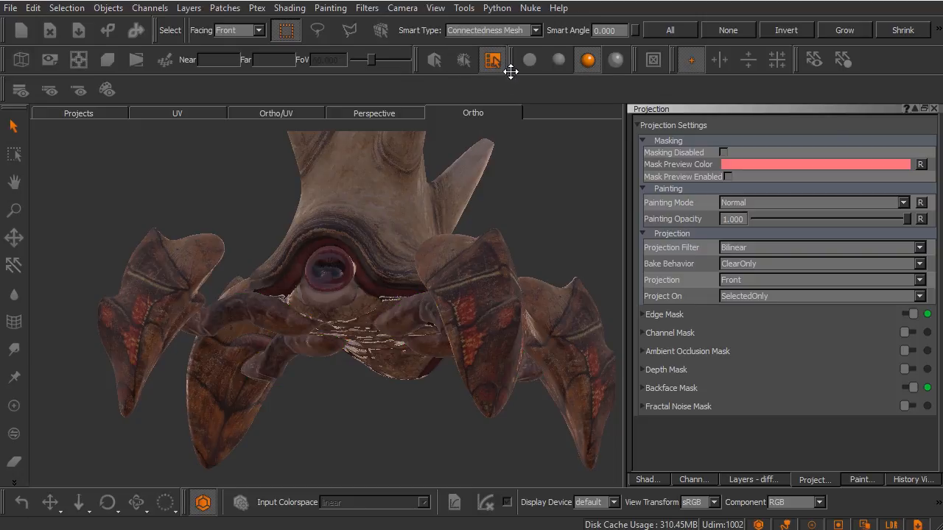
{"action": "middle_click_drag", "start_coordinate": [415, 200], "coordinate": [347, 282]}
{"action": "left_click_drag", "start_coordinate": [348, 282], "coordinate": [378, 281], "text": "alt"}
{"action": "middle_click_drag", "start_coordinate": [376, 282], "coordinate": [391, 295], "text": "alt"}
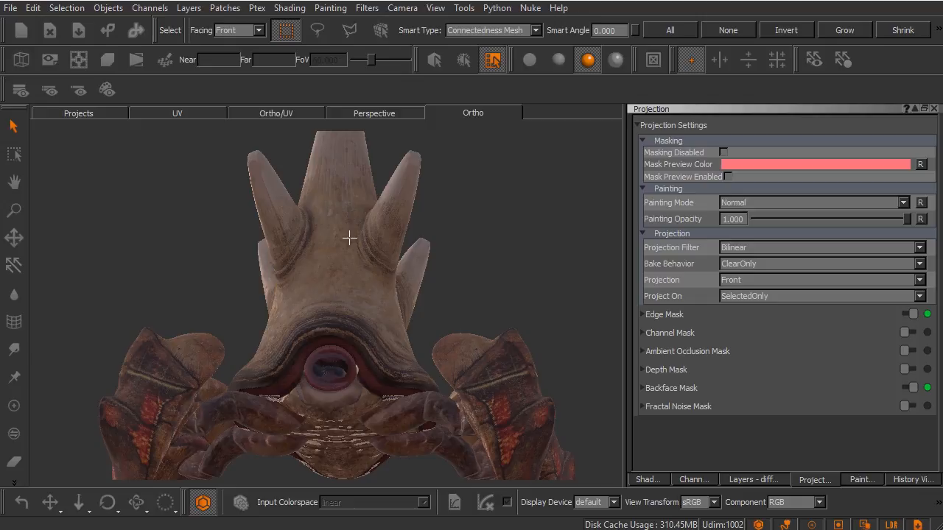
{"action": "left_click", "coordinate": [287, 30]}
{"action": "left_click_drag", "start_coordinate": [358, 174], "coordinate": [314, 293]}
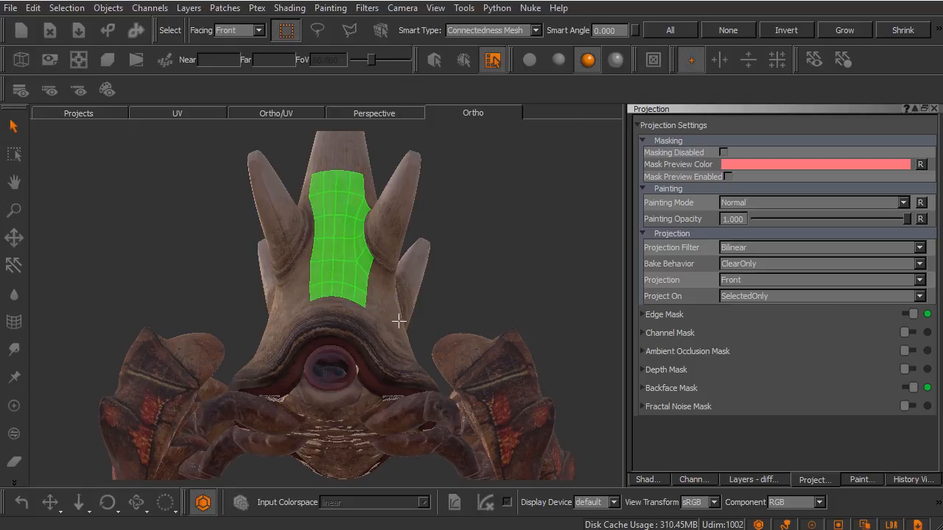
Step: Orbit around the creature to check whether faces on its back were selected too
{"action": "left_click_drag", "start_coordinate": [421, 312], "coordinate": [193, 314], "text": "alt"}
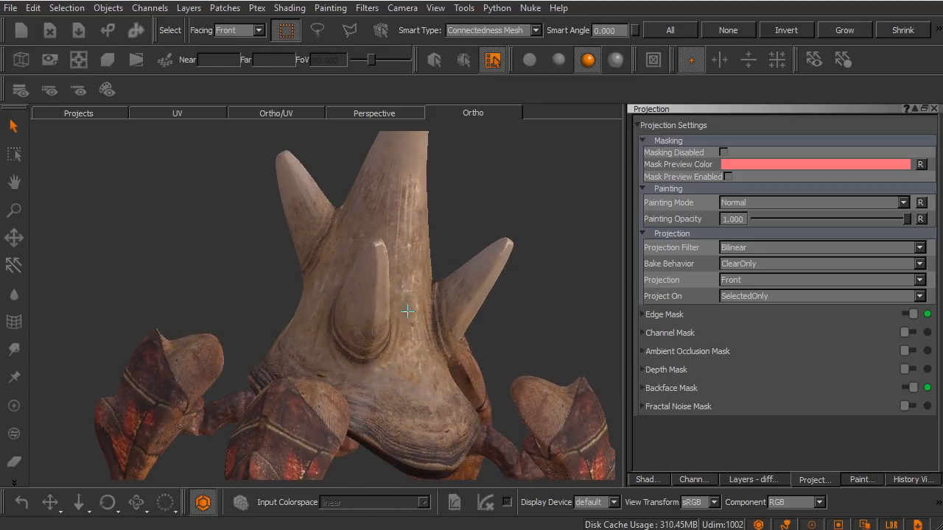
{"action": "left_click_drag", "start_coordinate": [321, 314], "coordinate": [514, 310], "text": "alt"}
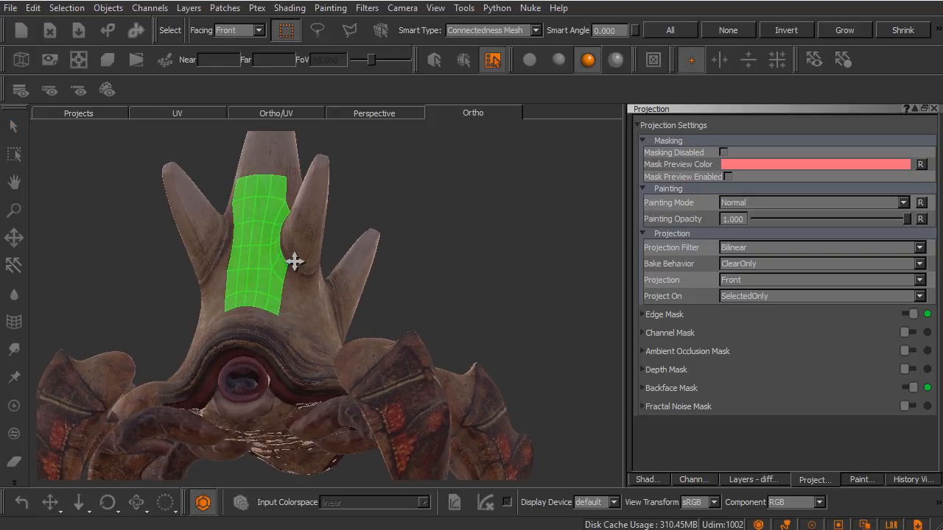
{"action": "middle_click_drag", "start_coordinate": [290, 258], "coordinate": [316, 274], "text": "alt"}
{"action": "left_click_drag", "start_coordinate": [304, 267], "coordinate": [315, 263], "text": "alt"}
{"action": "middle_click_drag", "start_coordinate": [311, 262], "coordinate": [331, 272], "text": "alt"}
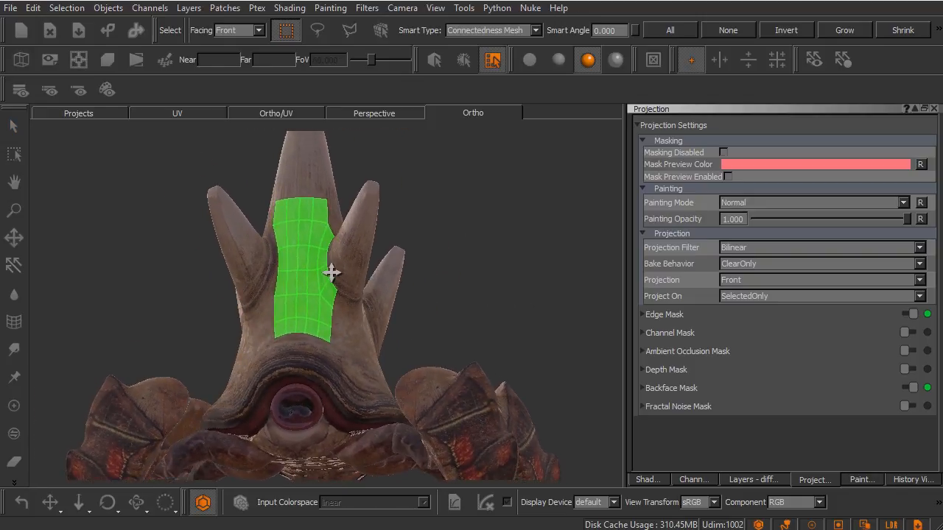
{"action": "left_click_drag", "start_coordinate": [332, 274], "coordinate": [335, 278], "text": "alt"}
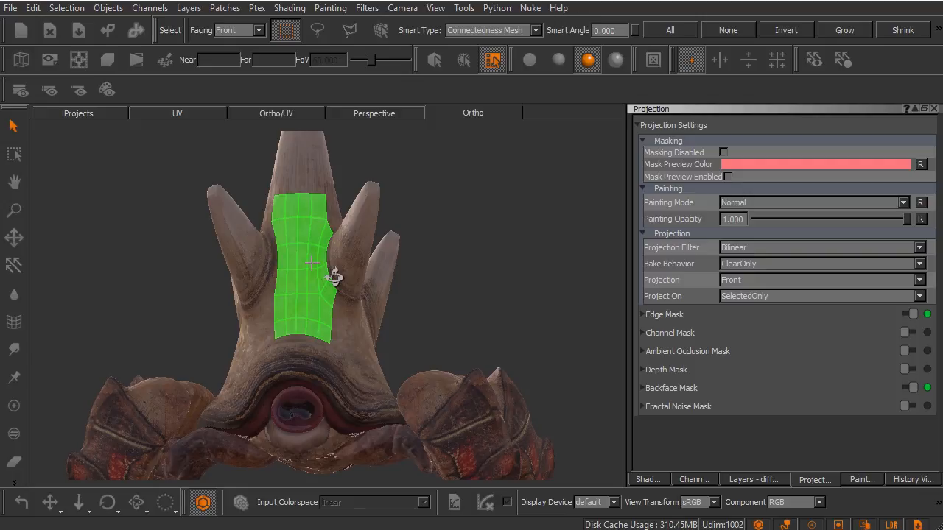
Step: Set the selection facing to Through and marquee-select the faces just above the eye through the body
{"action": "left_click", "coordinate": [225, 33]}
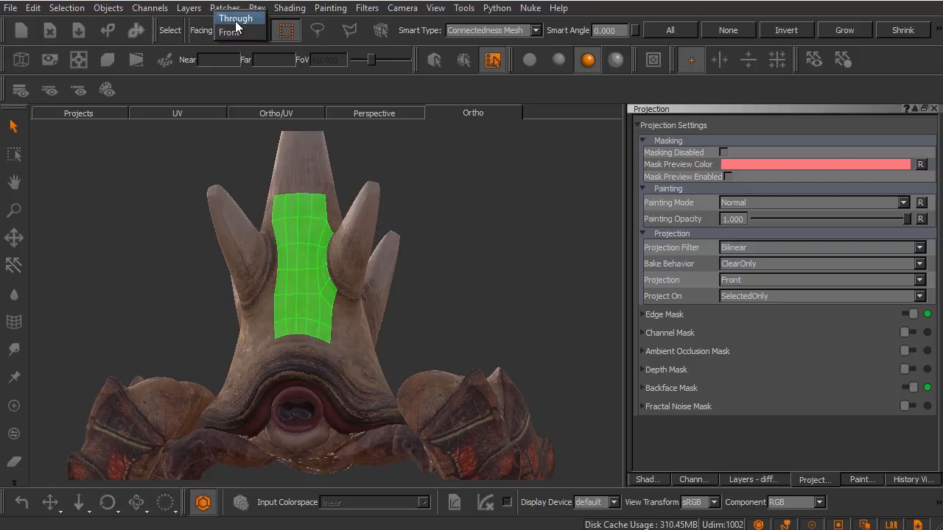
{"action": "left_click", "coordinate": [235, 19]}
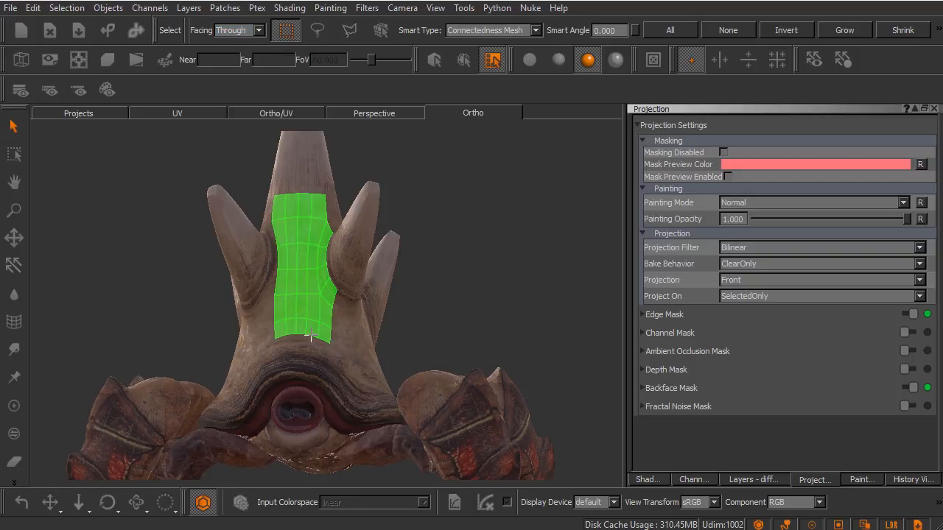
{"action": "left_click_drag", "start_coordinate": [349, 336], "coordinate": [246, 401]}
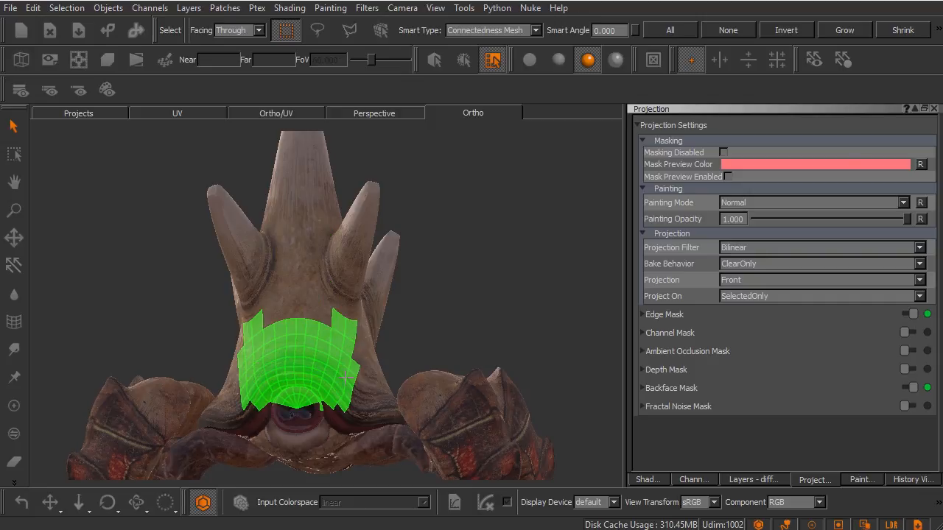
{"action": "middle_click_drag", "start_coordinate": [401, 375], "coordinate": [130, 375]}
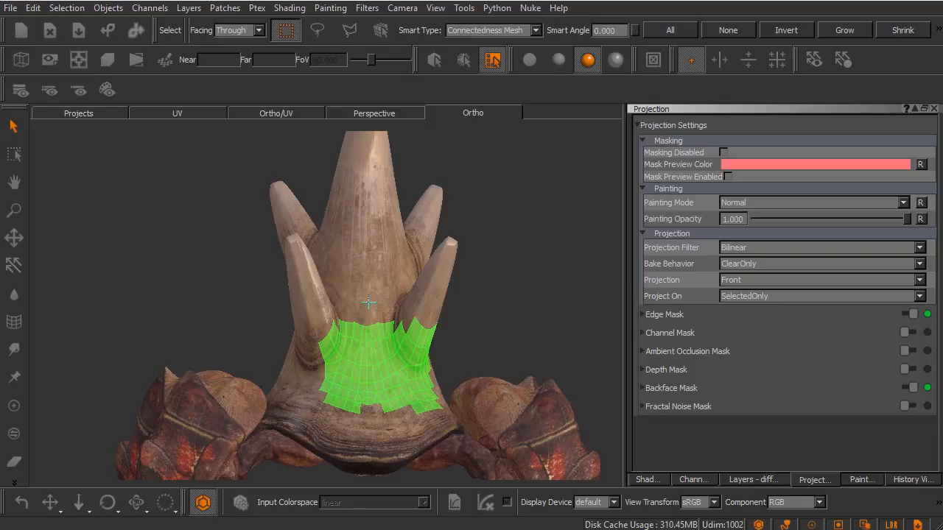
Step: Add the faces between the horns to the existing through selection
{"action": "left_click_drag", "start_coordinate": [388, 334], "coordinate": [364, 316], "text": "ctrl"}
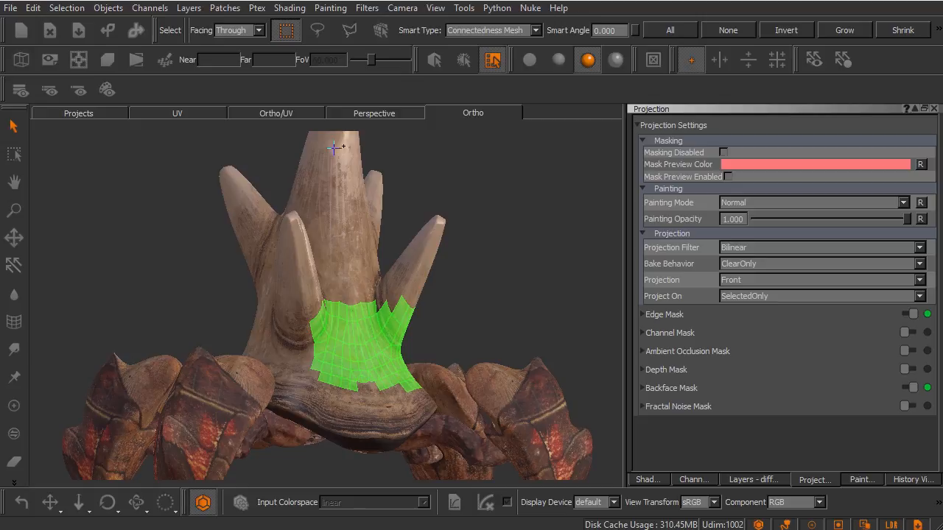
{"action": "left_click_drag", "start_coordinate": [358, 262], "coordinate": [373, 316], "text": "alt"}
{"action": "key", "text": "s"}
{"action": "left_click_drag", "start_coordinate": [316, 249], "coordinate": [219, 308]}
{"action": "left_click_drag", "start_coordinate": [288, 382], "coordinate": [283, 383]}
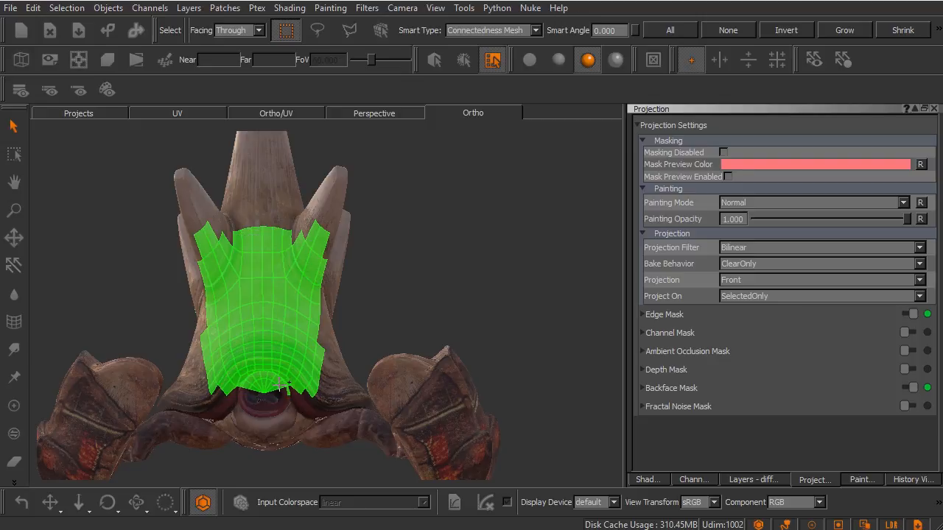
Step: Inspect the extended face selection from the side and the back of the creature
{"action": "left_click_drag", "start_coordinate": [436, 278], "coordinate": [408, 288], "text": "alt"}
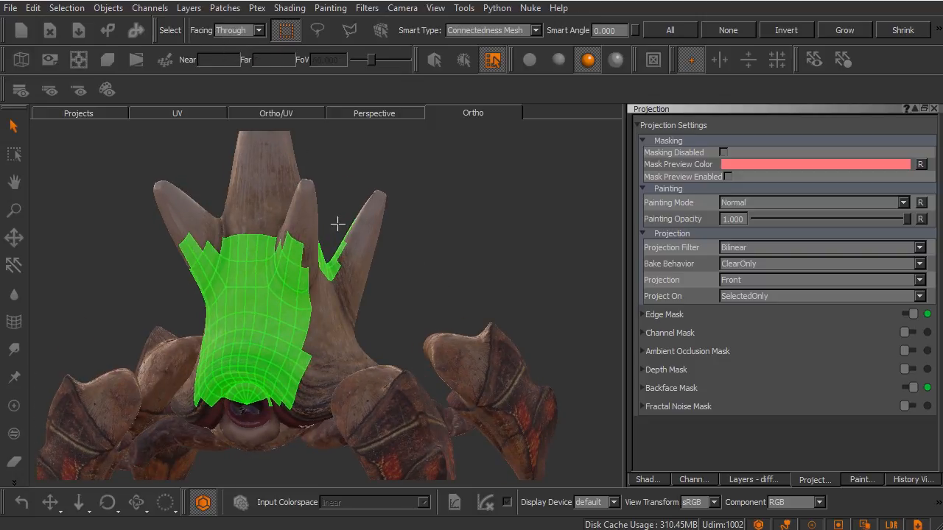
{"action": "middle_click_drag", "start_coordinate": [375, 265], "coordinate": [387, 280], "text": "alt"}
{"action": "left_click_drag", "start_coordinate": [387, 280], "coordinate": [293, 276], "text": "alt"}
{"action": "left_click_drag", "start_coordinate": [367, 302], "coordinate": [291, 290], "text": "alt"}
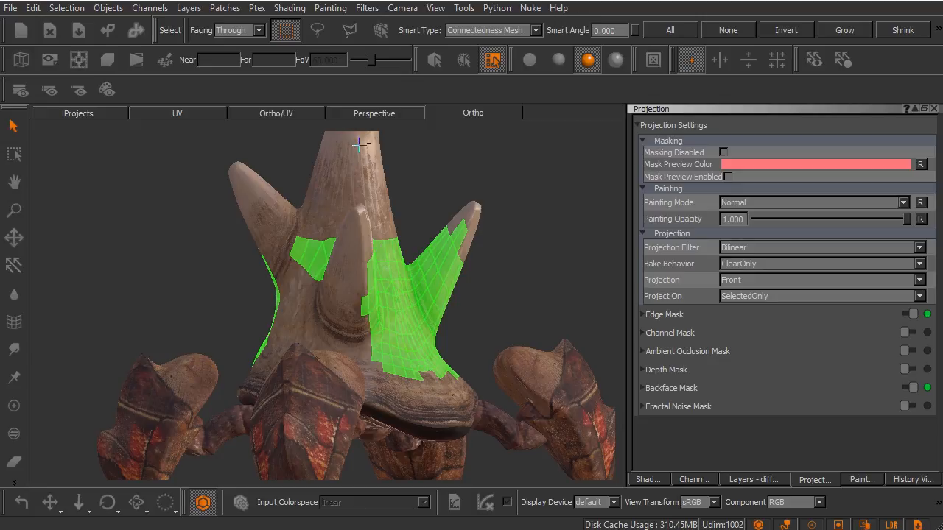
Step: Try subtracting faces around the horns from the selection, and set the selection facing to Front
{"action": "left_click_drag", "start_coordinate": [354, 263], "coordinate": [363, 317], "text": "alt"}
{"action": "left_click_drag", "start_coordinate": [453, 329], "coordinate": [454, 354], "text": "alt"}
{"action": "left_click_drag", "start_coordinate": [472, 268], "coordinate": [367, 230], "text": "ctrl"}
{"action": "left_click_drag", "start_coordinate": [403, 186], "coordinate": [269, 289]}
{"action": "left_click_drag", "start_coordinate": [391, 265], "coordinate": [411, 296], "text": "alt"}
{"action": "left_click", "coordinate": [230, 33]}
{"action": "left_click", "coordinate": [228, 45]}
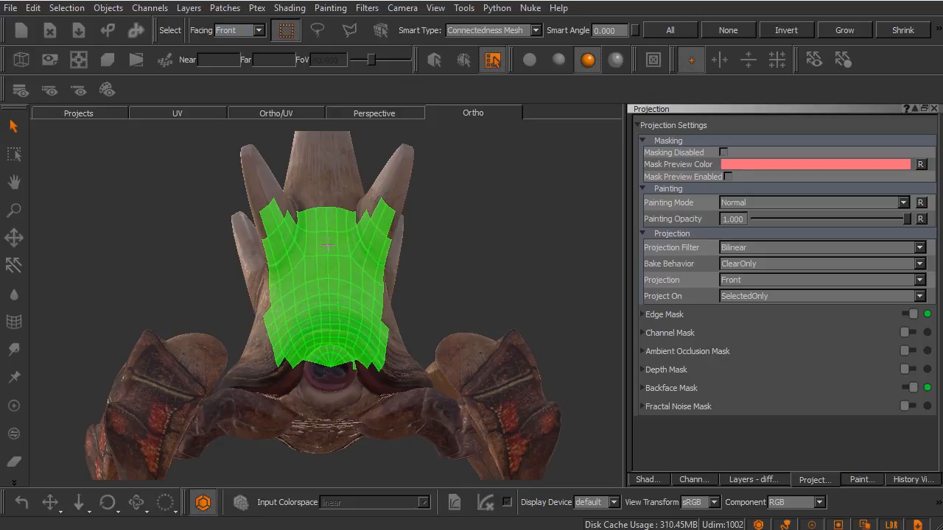
Step: Review the selected faces from the side and front with face mode and marquee selection active
{"action": "mouse_move", "coordinate": [400, 290]}
{"action": "left_mouse_down", "text": "alt"}
{"action": "mouse_move", "coordinate": [406, 299]}
{"action": "mouse_move", "coordinate": [324, 303]}
{"action": "mouse_move", "coordinate": [406, 297]}
{"action": "left_mouse_up", "text": "alt"}
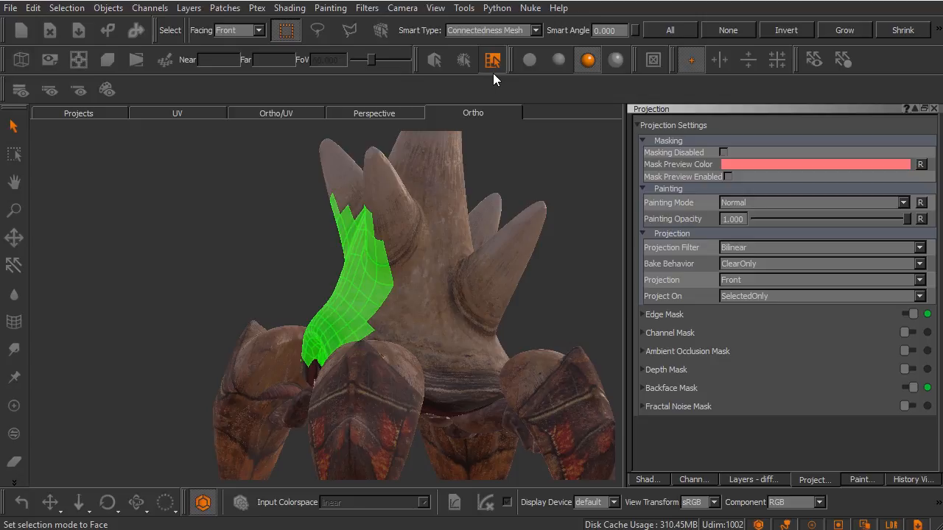
{"action": "left_click", "coordinate": [493, 70]}
{"action": "left_click", "coordinate": [287, 34]}
{"action": "middle_click_drag", "start_coordinate": [384, 259], "coordinate": [530, 263]}
{"action": "left_click_drag", "start_coordinate": [531, 263], "coordinate": [432, 277], "text": "alt"}
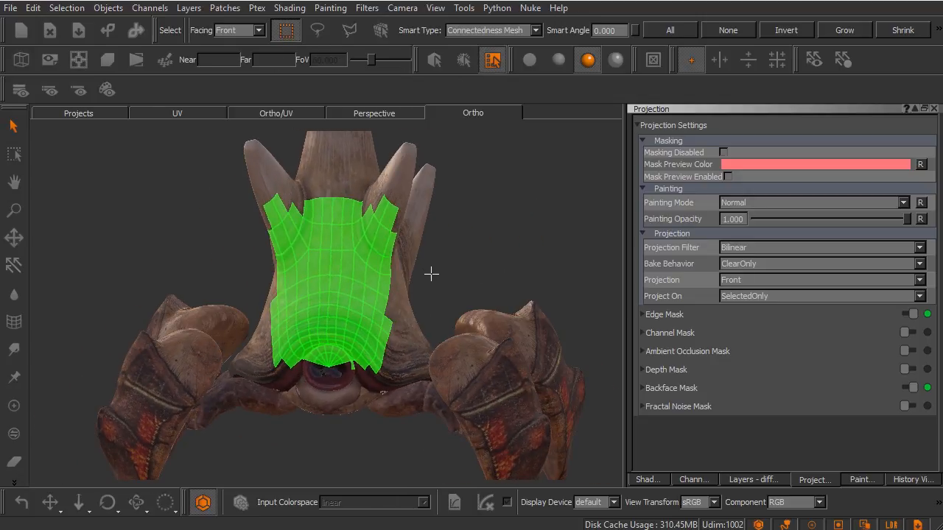
{"action": "middle_click_drag", "start_coordinate": [432, 276], "coordinate": [446, 285], "text": "alt"}
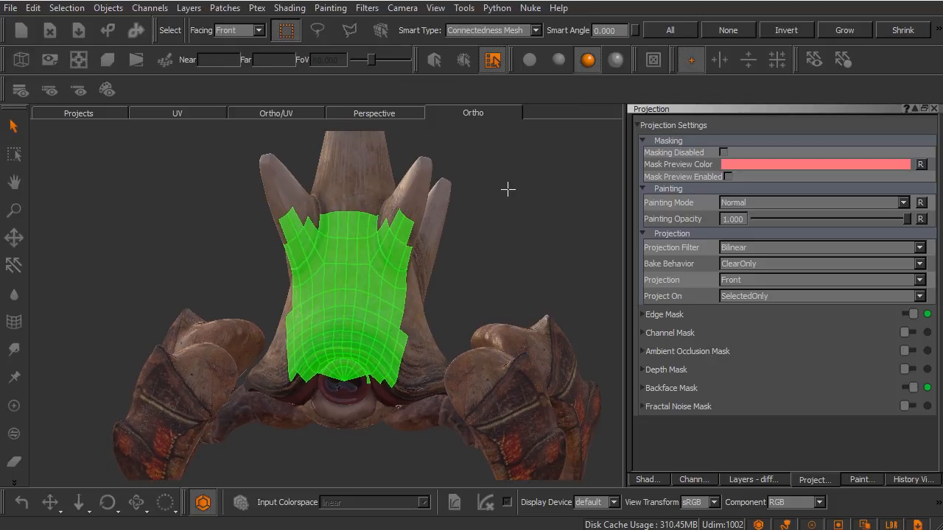
Step: Clear the face selection and lasso-select the faces between the horns down to above the eye
{"action": "left_click", "coordinate": [523, 264]}
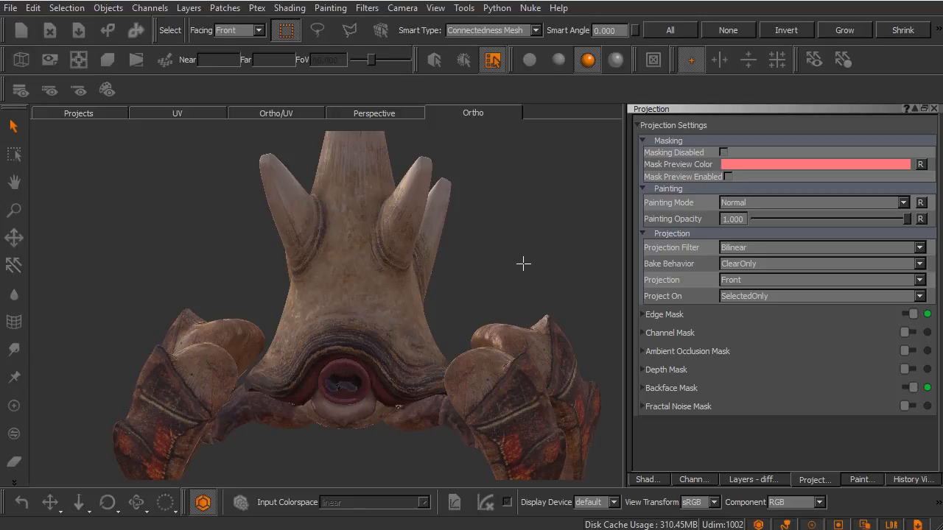
{"action": "left_click", "coordinate": [316, 31]}
{"action": "mouse_move", "coordinate": [375, 206]}
{"action": "left_mouse_down"}
{"action": "mouse_move", "coordinate": [335, 193]}
{"action": "mouse_move", "coordinate": [316, 267]}
{"action": "mouse_move", "coordinate": [287, 304]}
{"action": "mouse_move", "coordinate": [374, 343]}
{"action": "mouse_move", "coordinate": [374, 297]}
{"action": "mouse_move", "coordinate": [390, 252]}
{"action": "left_mouse_up"}
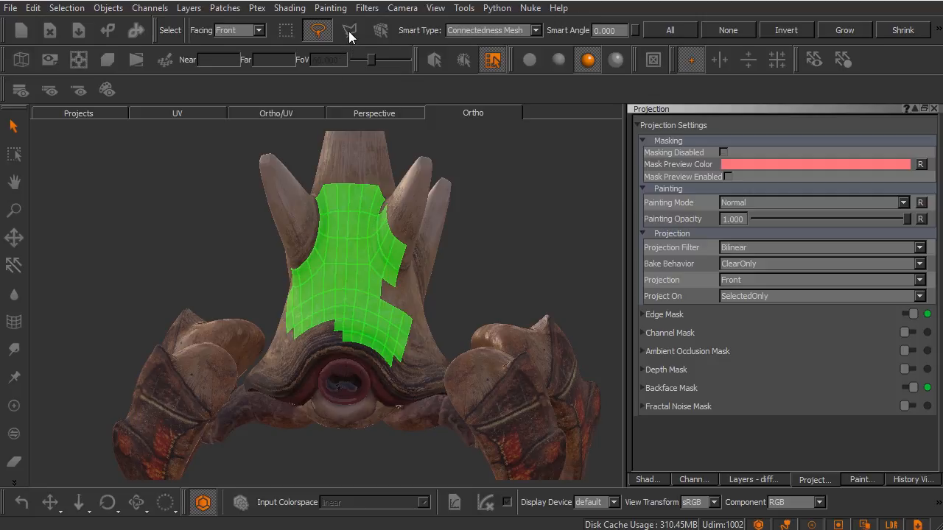
Step: Clear the lasso selection and outline the faces between the upper horns with the polygon selection
{"action": "left_click", "coordinate": [348, 31]}
{"action": "left_click", "coordinate": [501, 246]}
{"action": "double_click", "coordinate": [494, 269]}
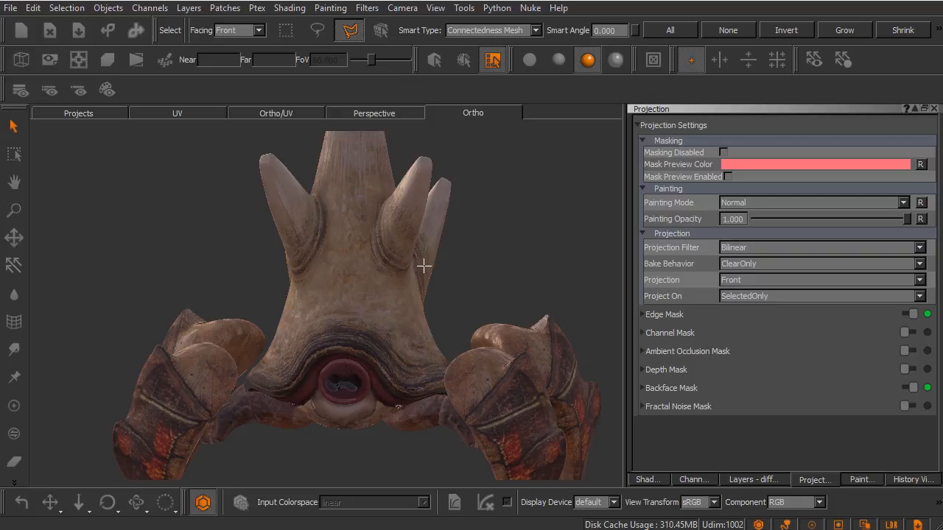
{"action": "left_click", "coordinate": [378, 233]}
{"action": "left_click", "coordinate": [363, 185]}
{"action": "left_click", "coordinate": [330, 185]}
{"action": "left_click", "coordinate": [308, 237]}
{"action": "left_click", "coordinate": [307, 298]}
{"action": "left_click", "coordinate": [366, 305]}
{"action": "double_click", "coordinate": [377, 269]}
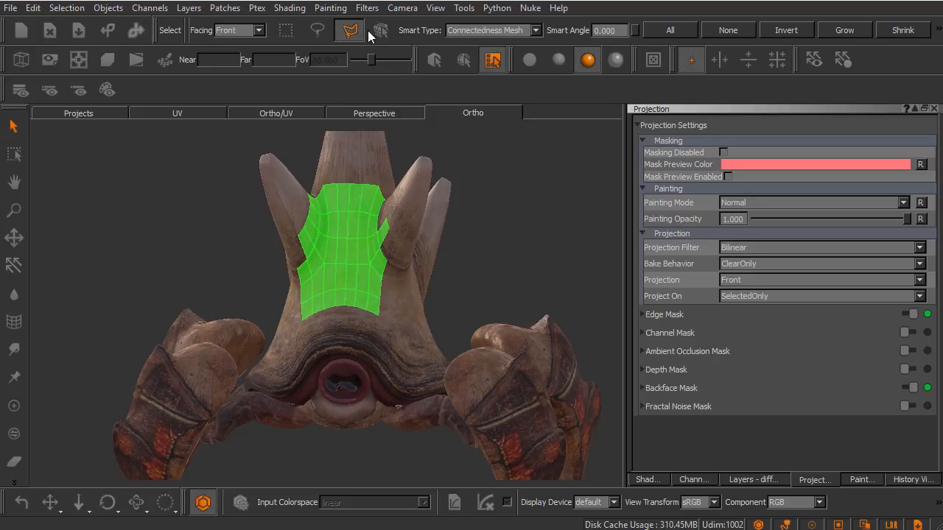
Step: Clear the selection and select the whole body with smart selection set to Connectedness Mesh
{"action": "left_click", "coordinate": [377, 32]}
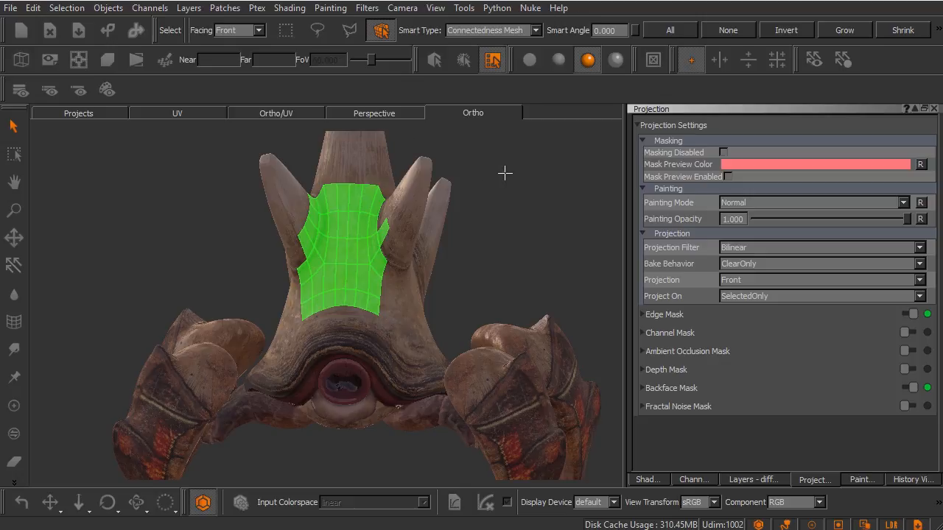
{"action": "left_click", "coordinate": [517, 240]}
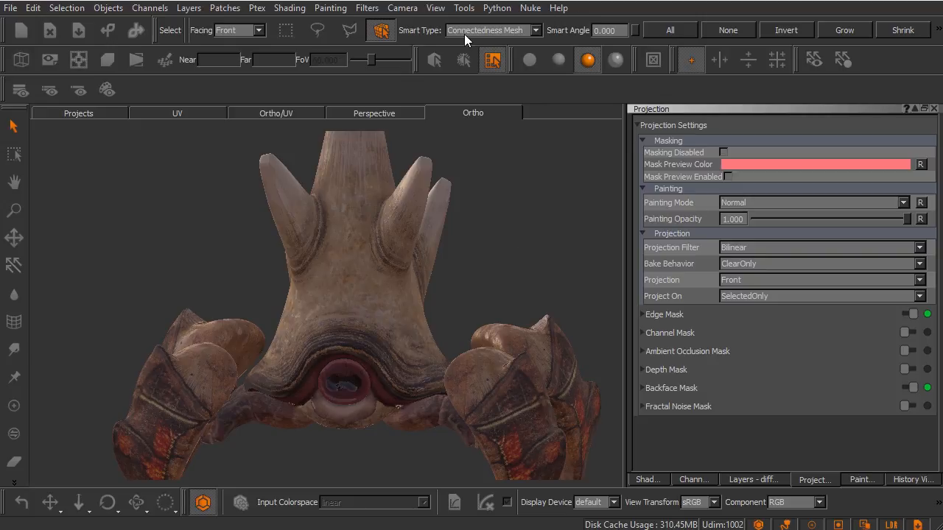
{"action": "left_click", "coordinate": [515, 32]}
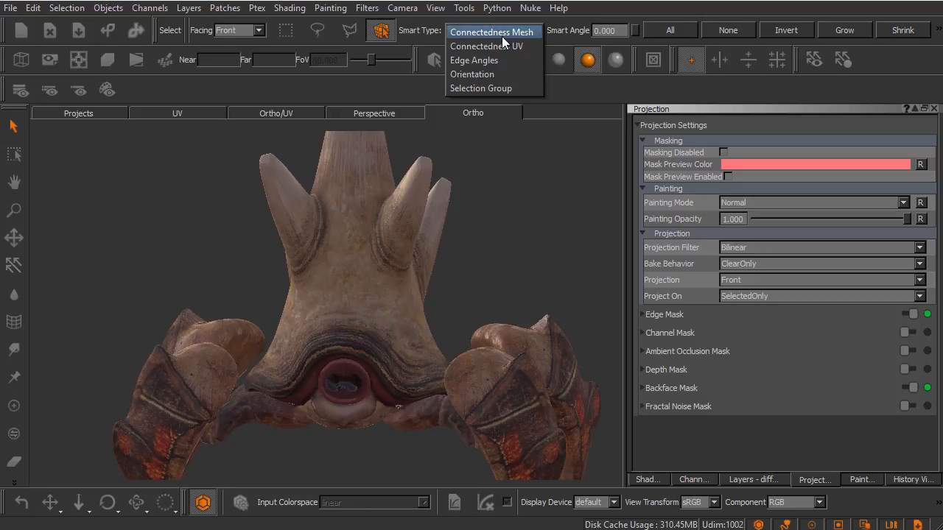
{"action": "left_click", "coordinate": [551, 32]}
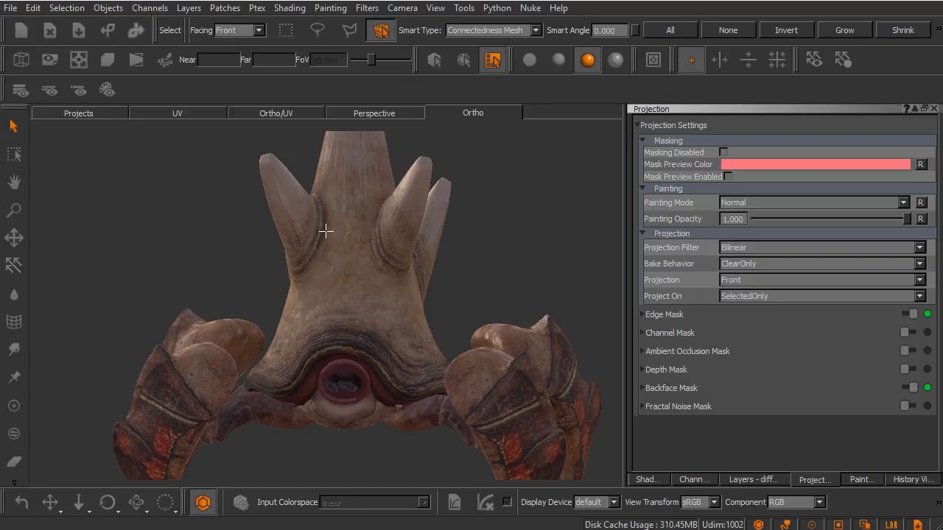
{"action": "mouse_move", "coordinate": [335, 210]}
{"action": "left_mouse_down"}
{"action": "mouse_move", "coordinate": [323, 257]}
{"action": "mouse_move", "coordinate": [353, 265]}
{"action": "mouse_move", "coordinate": [322, 268]}
{"action": "mouse_move", "coordinate": [360, 272]}
{"action": "mouse_move", "coordinate": [374, 221]}
{"action": "mouse_move", "coordinate": [376, 236]}
{"action": "left_mouse_up"}
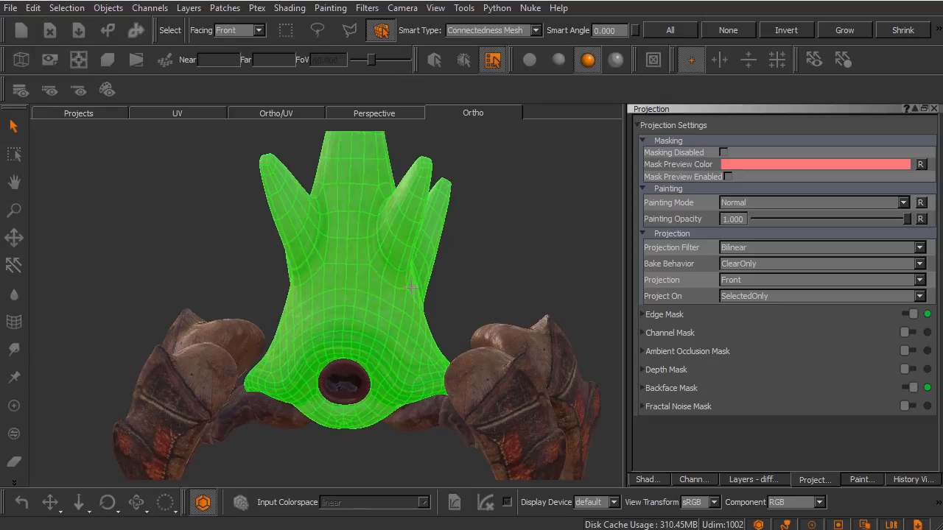
Step: Set the smart selection type to Connectedness UV and select the inner shell of a front leg
{"action": "left_click", "coordinate": [537, 31]}
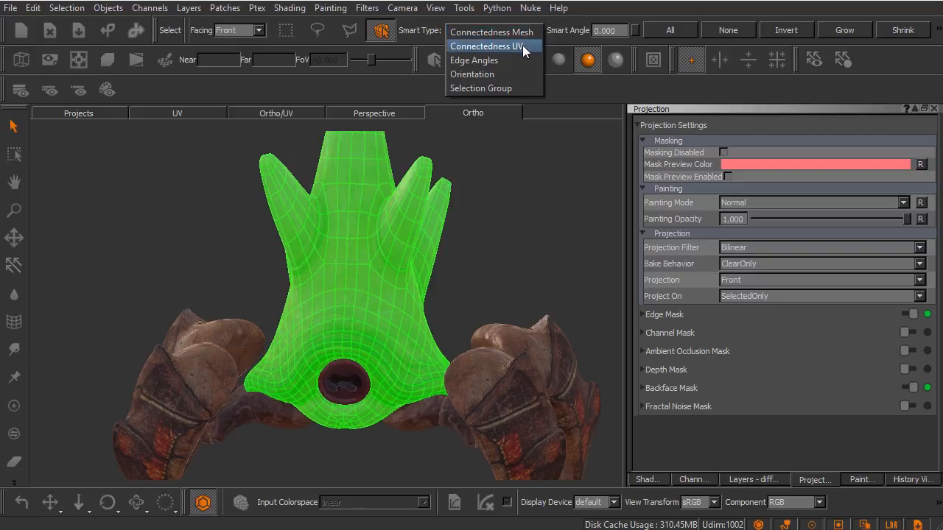
{"action": "left_click", "coordinate": [523, 46]}
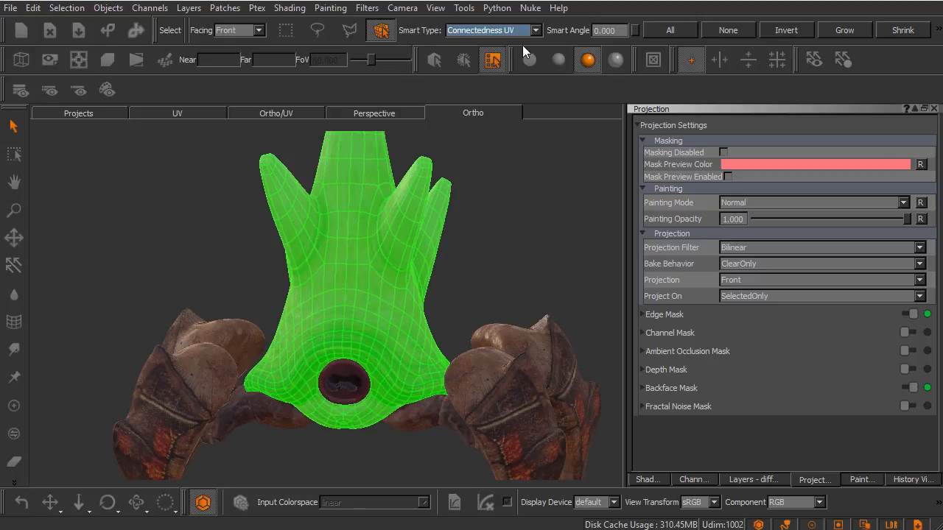
{"action": "left_click", "coordinate": [207, 370]}
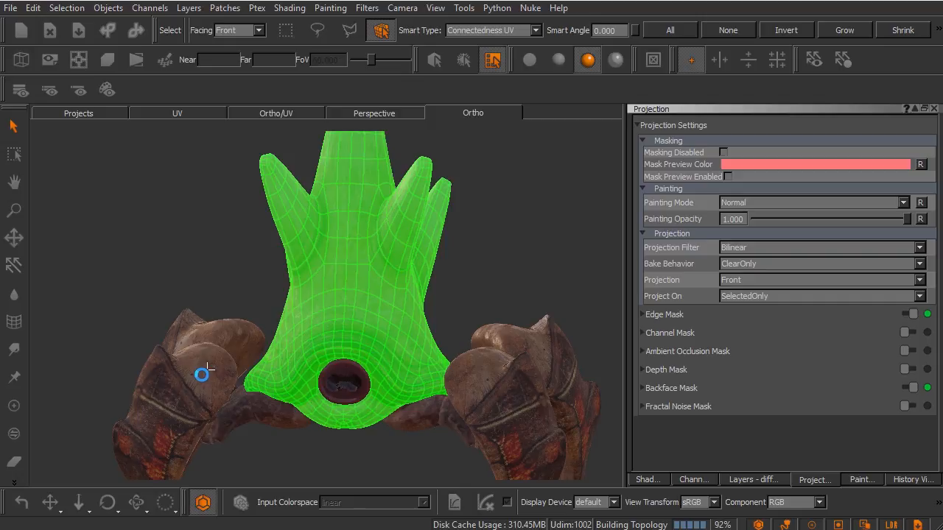
{"action": "left_click_drag", "start_coordinate": [235, 401], "coordinate": [339, 361], "text": "alt"}
Step: Check the selected leg shell in the UV view, return to the Ortho view and face the creature's front
{"action": "left_click", "coordinate": [185, 114]}
{"action": "scroll", "coordinate": [361, 276], "scroll_direction": "down", "scroll_amount": 1}
{"action": "middle_click_drag", "start_coordinate": [361, 277], "coordinate": [335, 276], "text": "alt"}
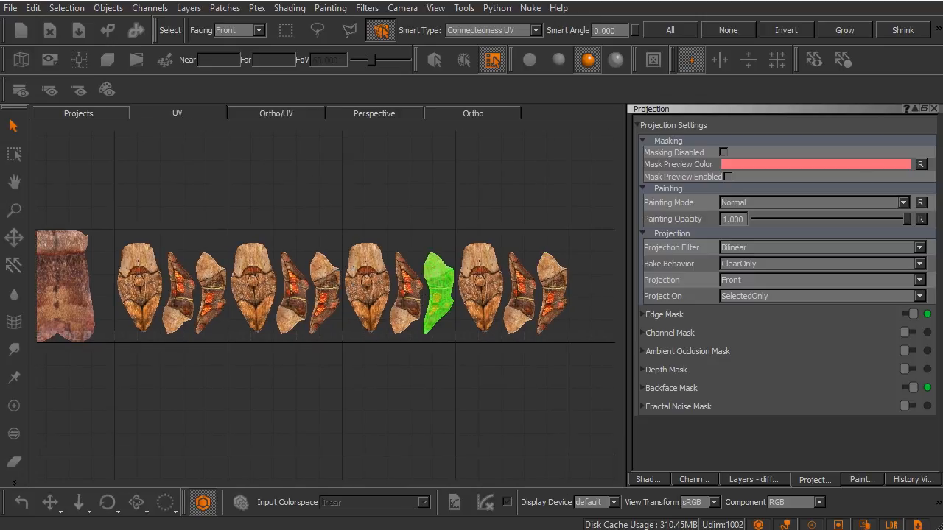
{"action": "left_click", "coordinate": [452, 113]}
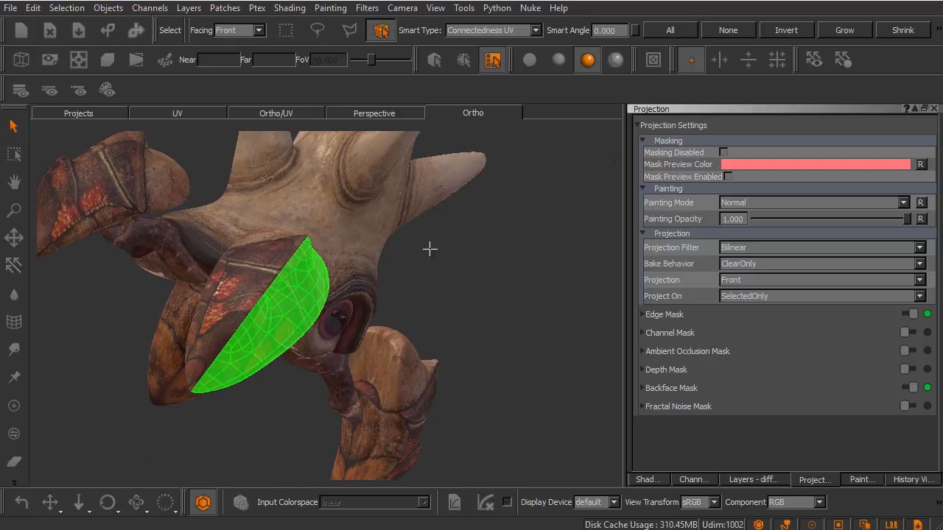
{"action": "left_click_drag", "start_coordinate": [430, 272], "coordinate": [325, 299], "text": "alt"}
{"action": "left_click_drag", "start_coordinate": [333, 316], "coordinate": [351, 295], "text": "alt"}
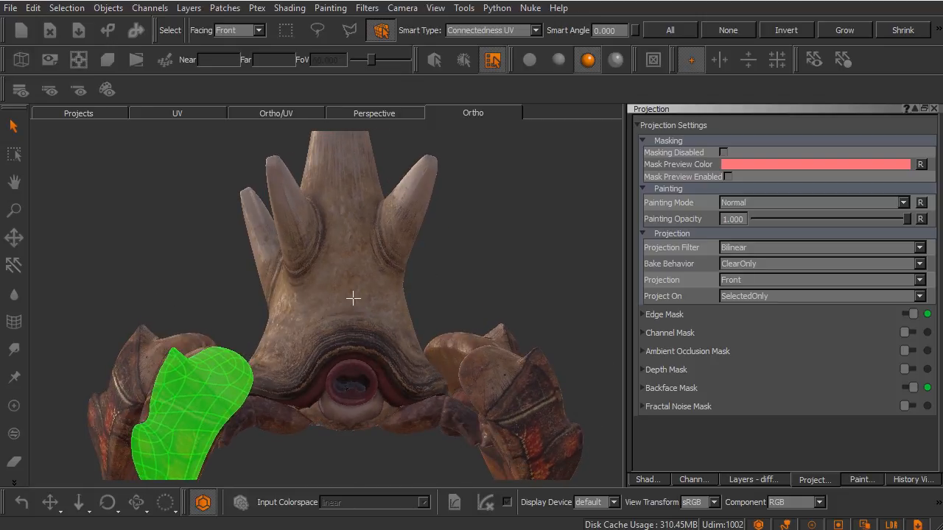
{"action": "middle_click_drag", "start_coordinate": [352, 297], "coordinate": [355, 276], "text": "alt"}
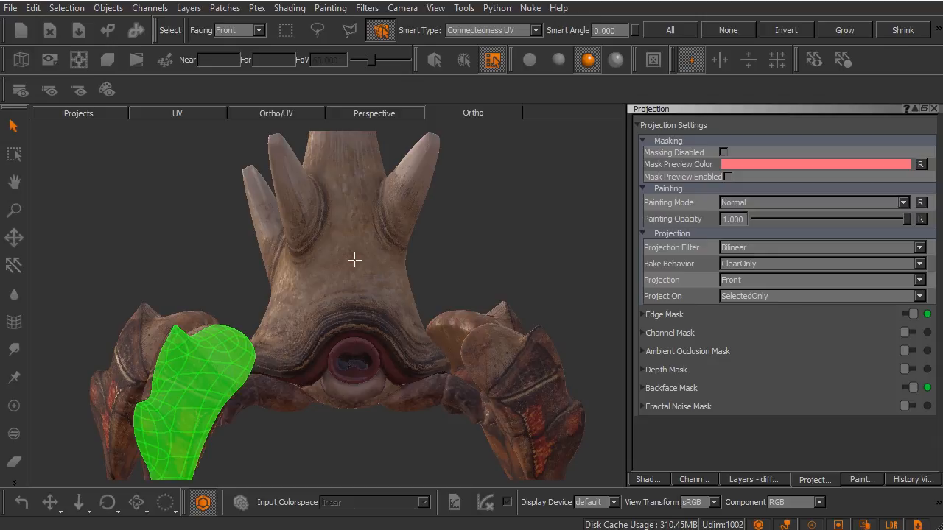